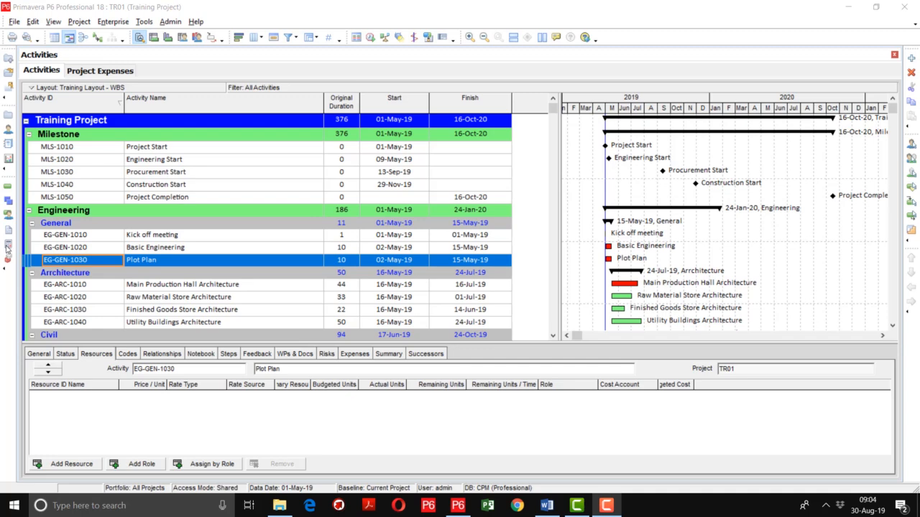
# Step: Open the Project Expenses view of the training project
pyautogui.click(10, 246)
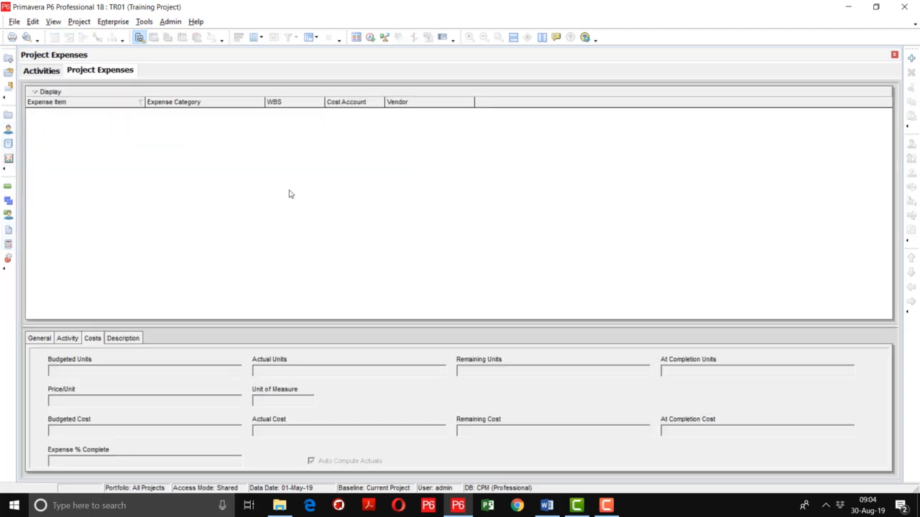
pyautogui.click(79, 23)
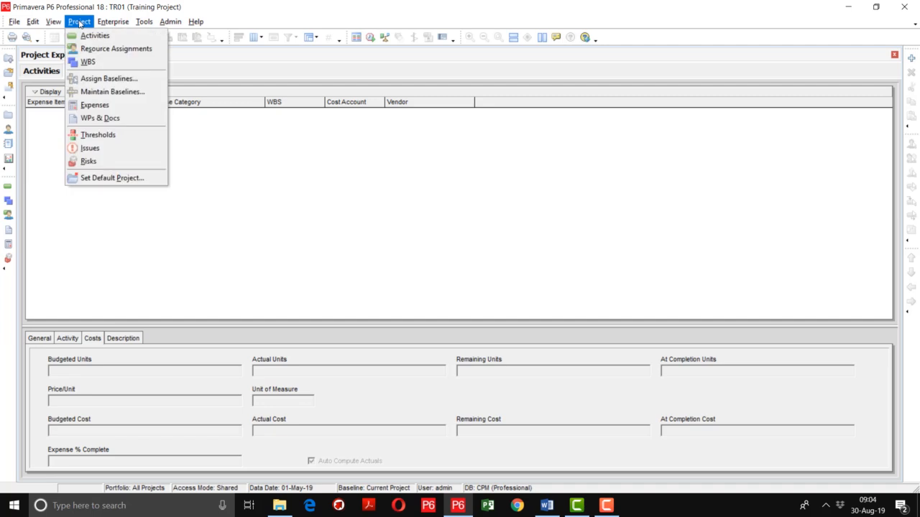
pyautogui.click(94, 104)
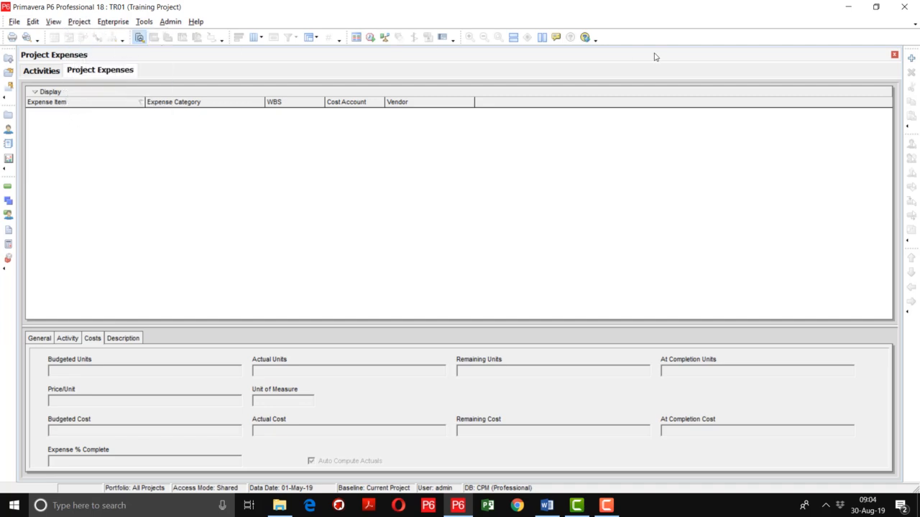
pyautogui.click(47, 72)
pyautogui.click(100, 70)
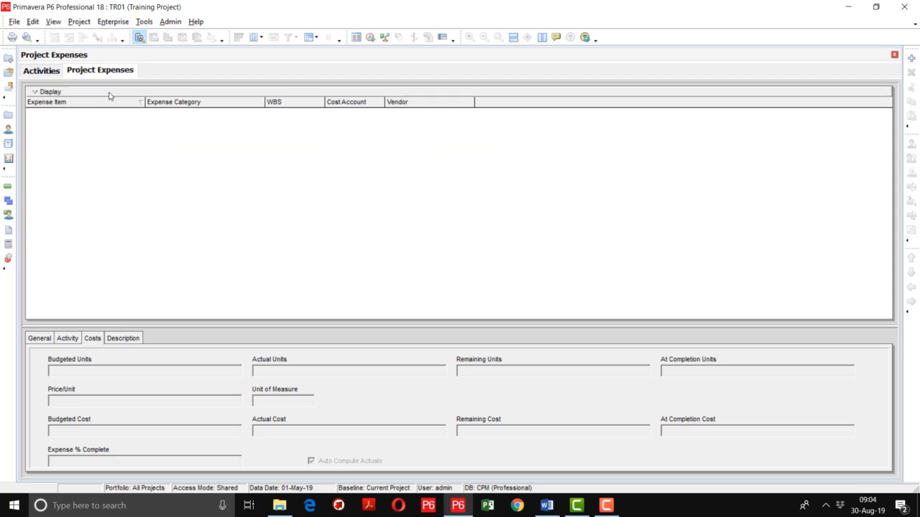
# Step: Add an expense item named Plotter to the Plot Plan activity EG-GEN-1030
pyautogui.click(911, 59)
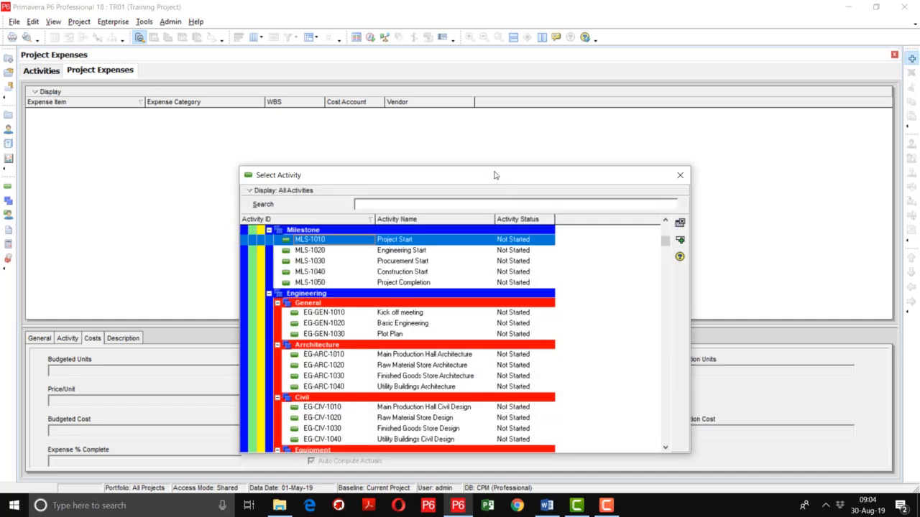
pyautogui.moveTo(506, 182); pyautogui.dragTo(483, 68)
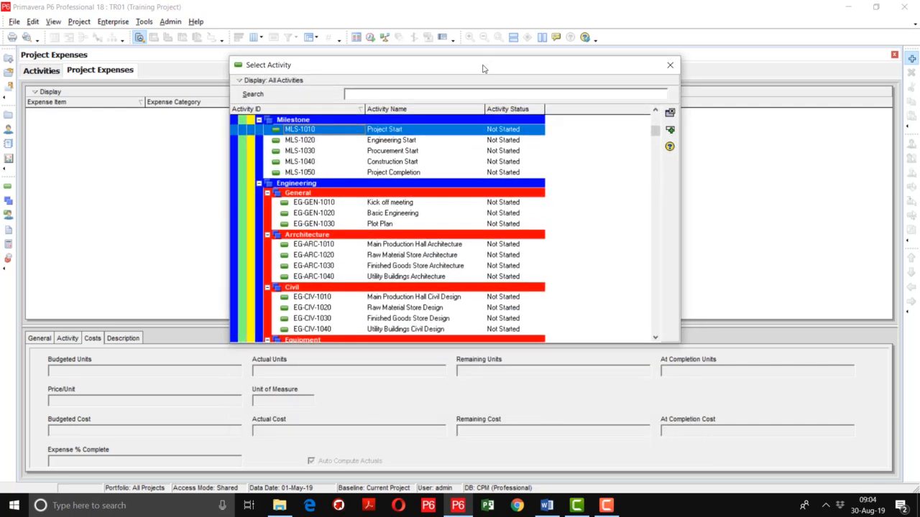
pyautogui.doubleClick(331, 224)
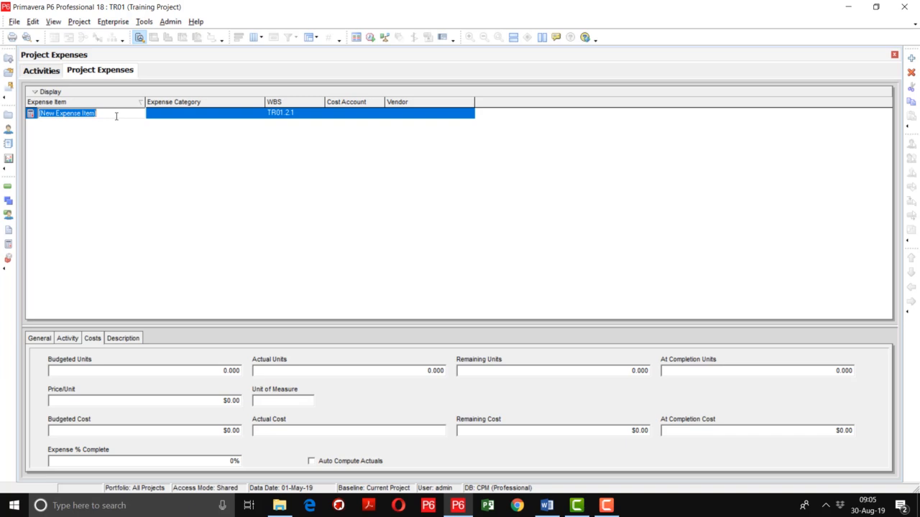
pyautogui.write('PLot')
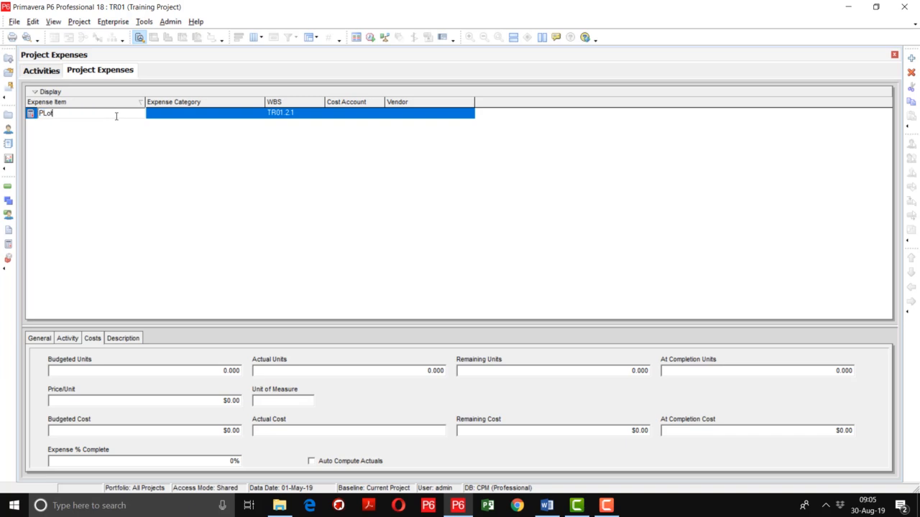
pyautogui.press('BackSpace')
pyautogui.press('BackSpace')
pyautogui.write('Plotter')
pyautogui.press('Return')
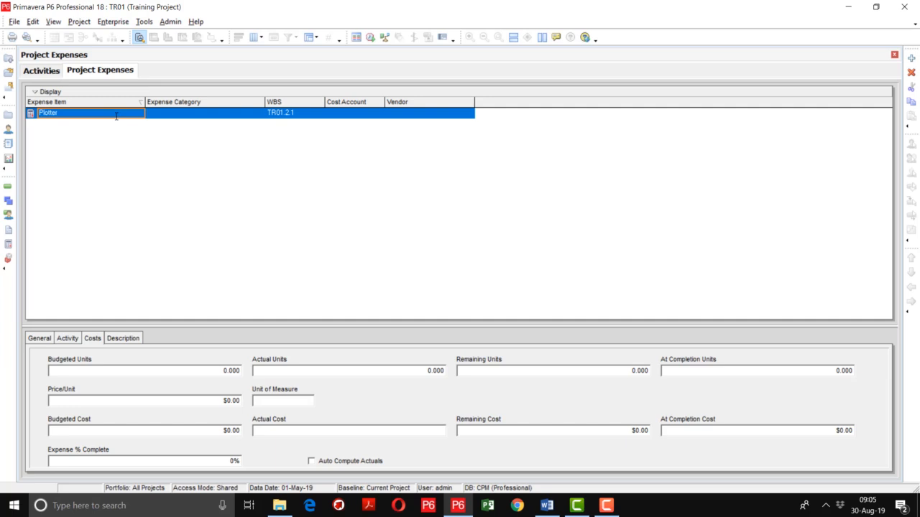
pyautogui.click(254, 117)
pyautogui.click(258, 115)
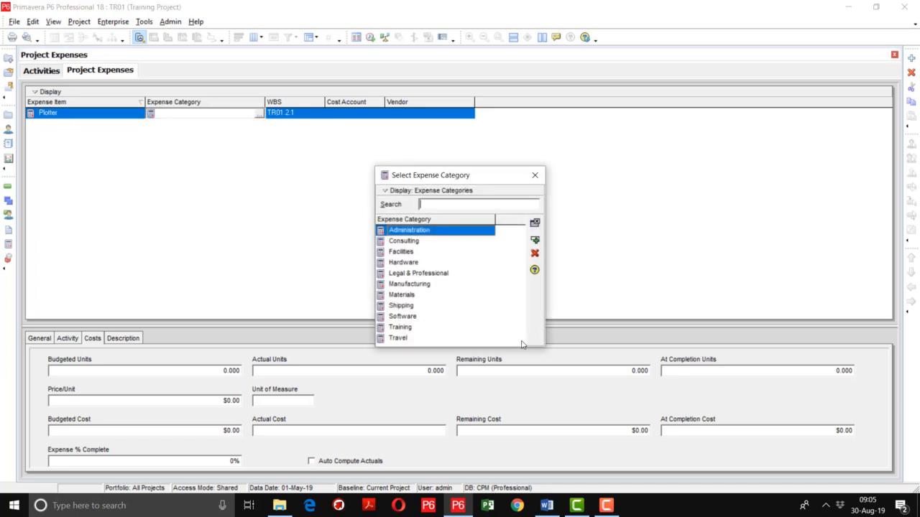
pyautogui.moveTo(545, 349); pyautogui.dragTo(604, 430)
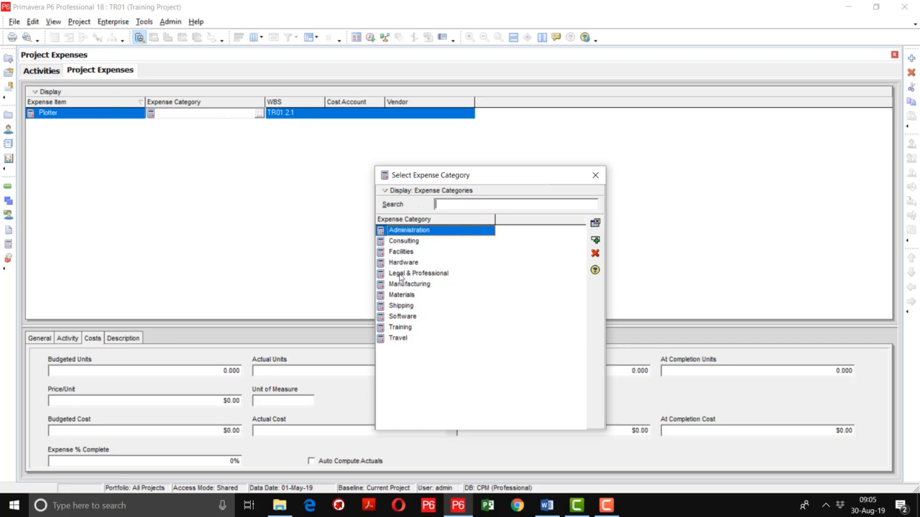
pyautogui.moveTo(402, 264); pyautogui.dragTo(401, 295)
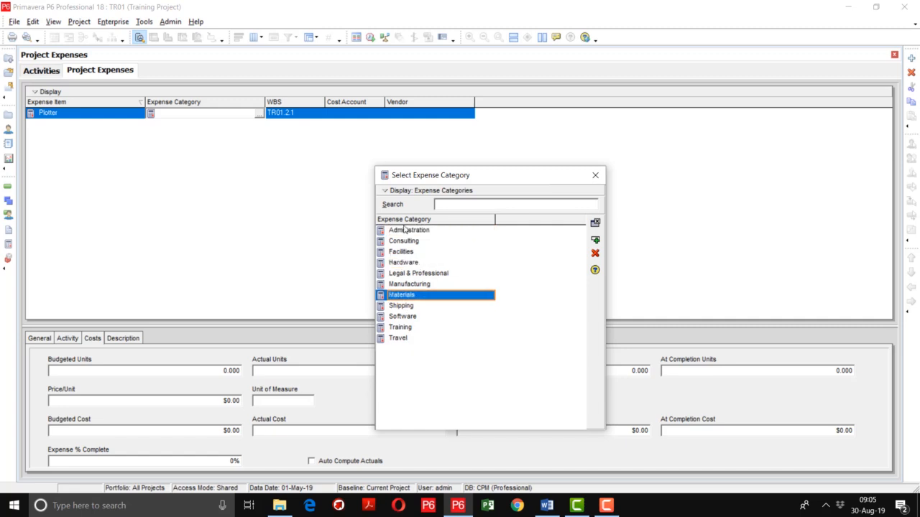
pyautogui.click(596, 176)
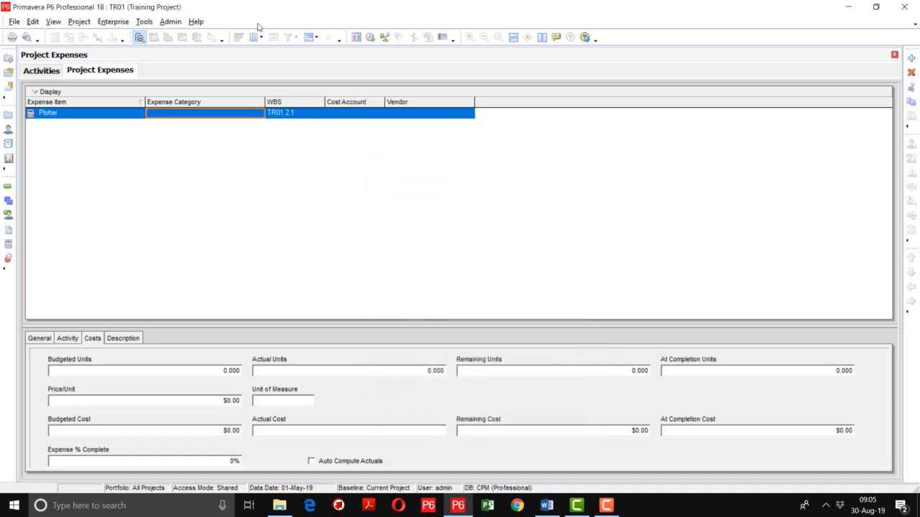
# Step: Create an expense category named Equipment in the admin categories and place it at the end of the list, after Travel
pyautogui.click(175, 23)
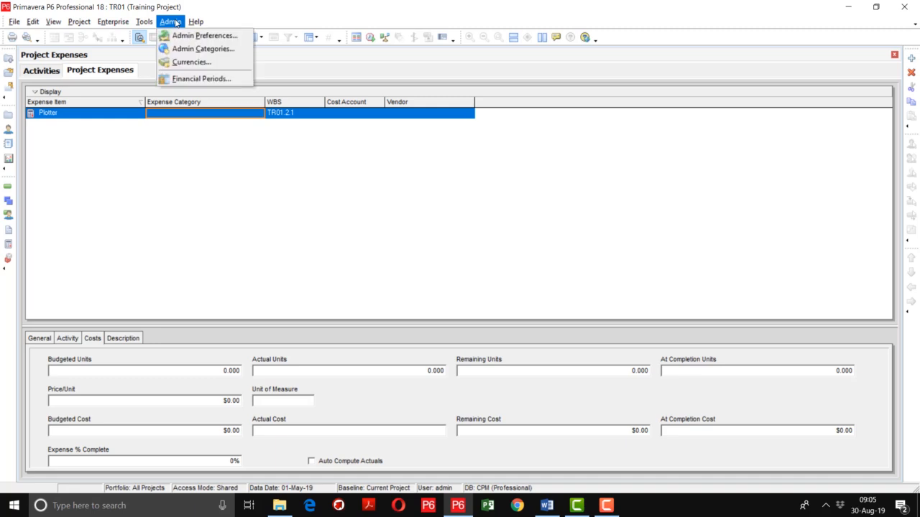
pyautogui.click(180, 50)
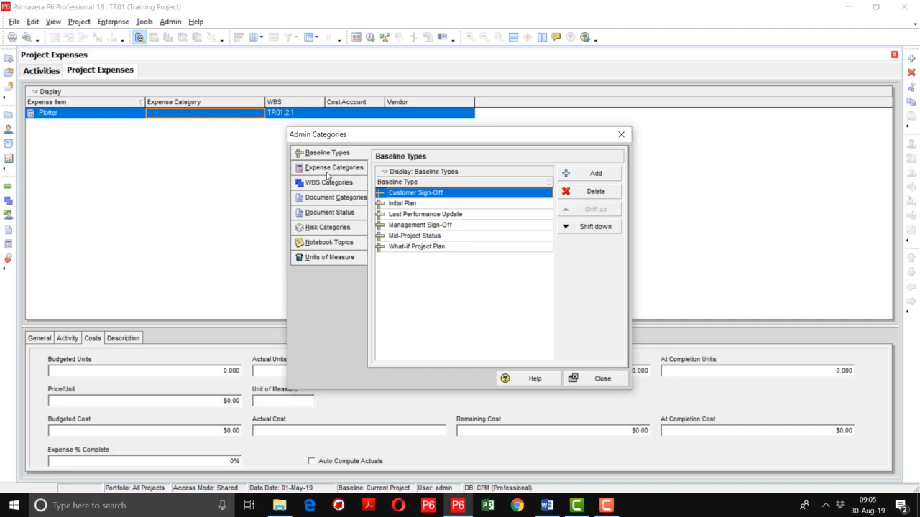
pyautogui.click(327, 171)
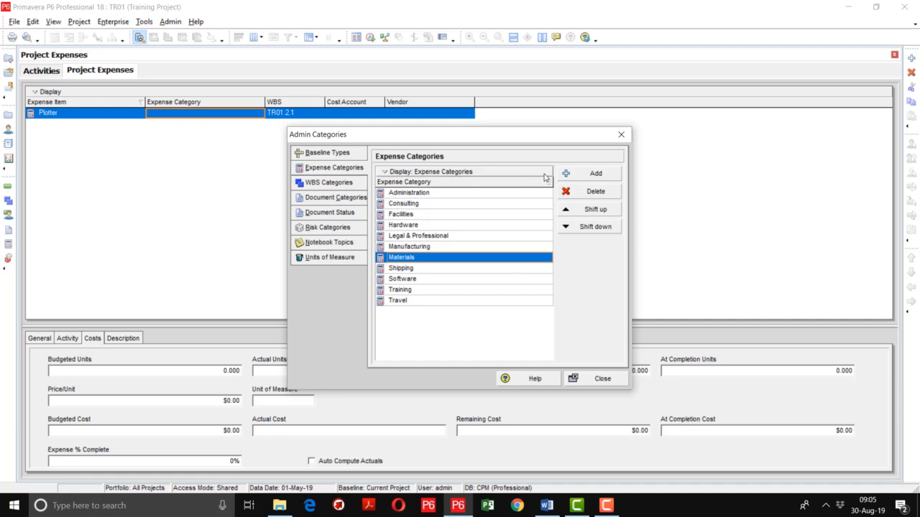
pyautogui.click(581, 177)
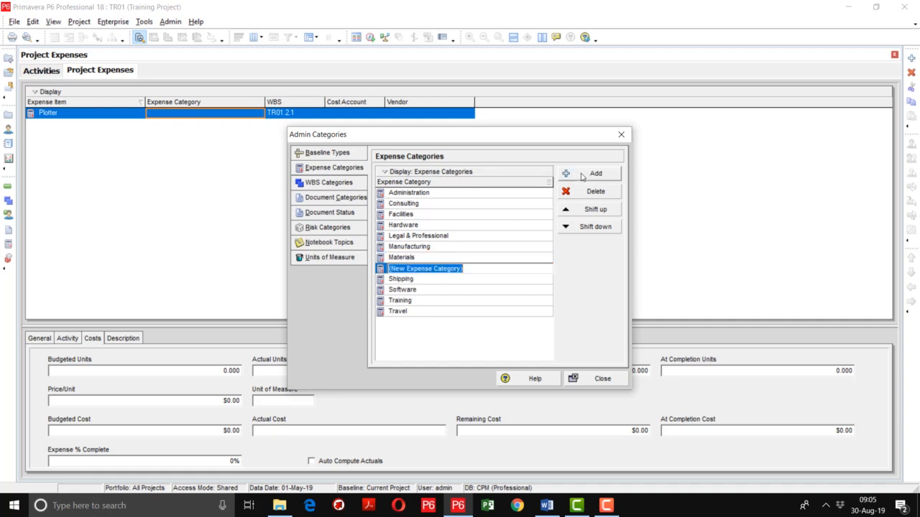
pyautogui.click(591, 227)
pyautogui.click(591, 227)
pyautogui.click(590, 227)
pyautogui.click(590, 227)
pyautogui.click(465, 312)
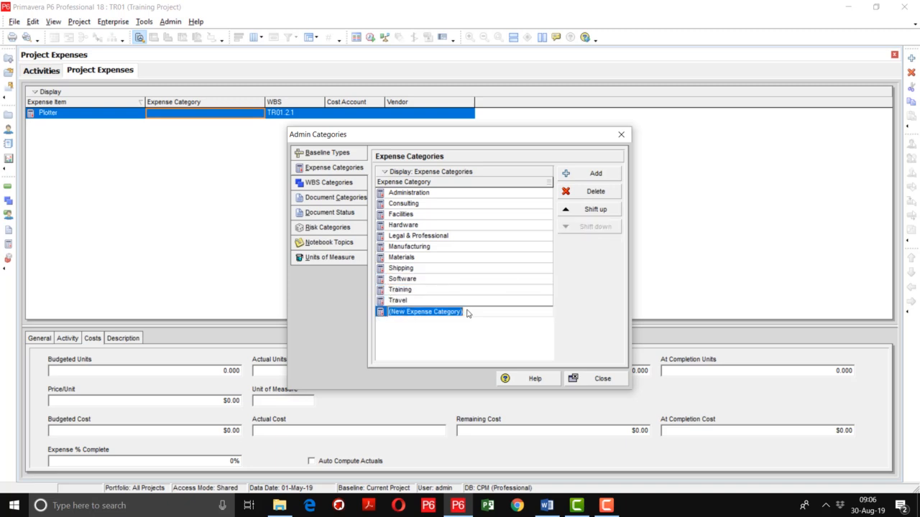
pyautogui.write('Equipment')
pyautogui.click(528, 355)
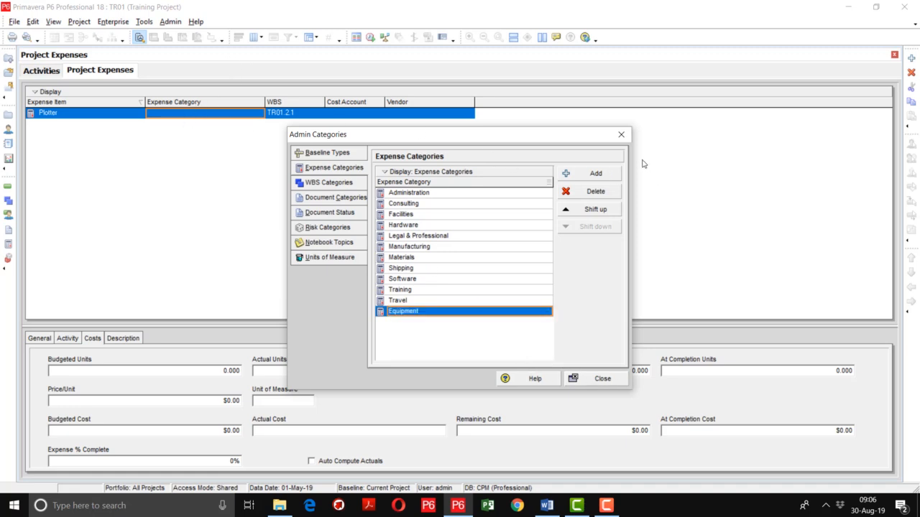
pyautogui.click(621, 135)
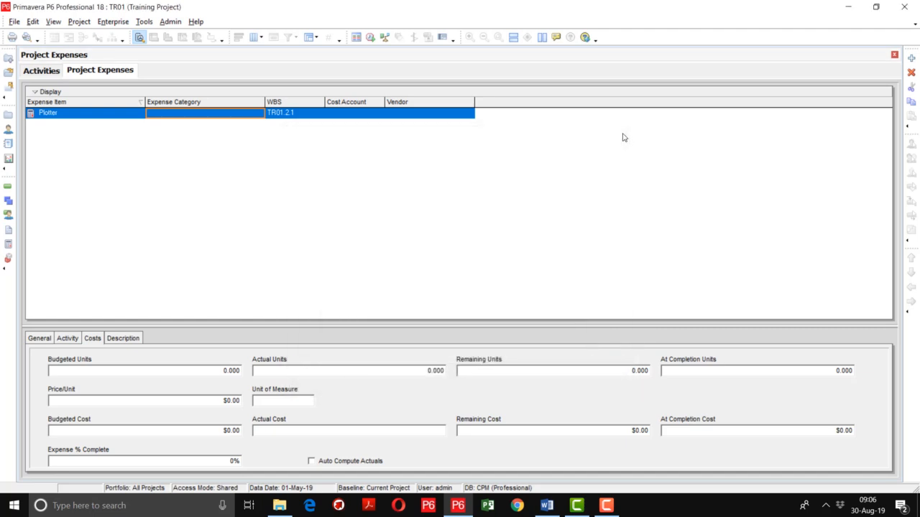
# Step: Assign the Equipment expense category to the Plotter item
pyautogui.click(260, 116)
pyautogui.click(260, 116)
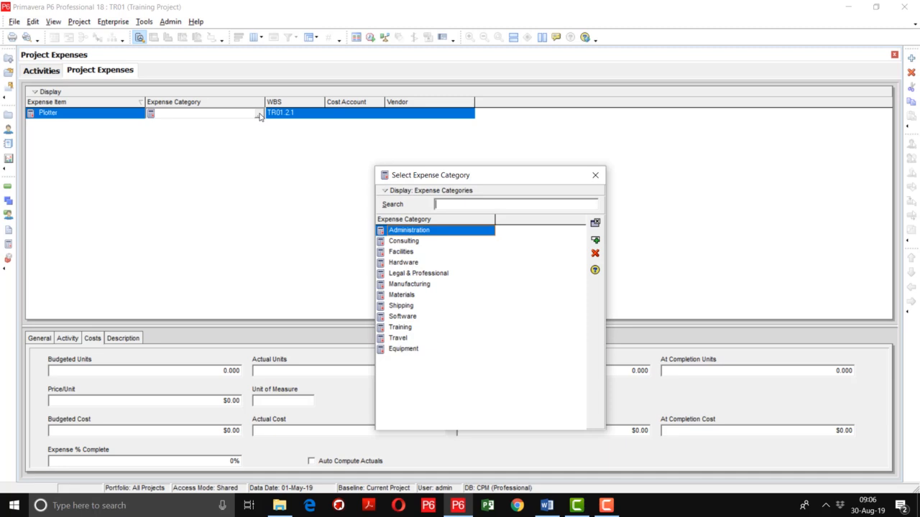
pyautogui.doubleClick(401, 349)
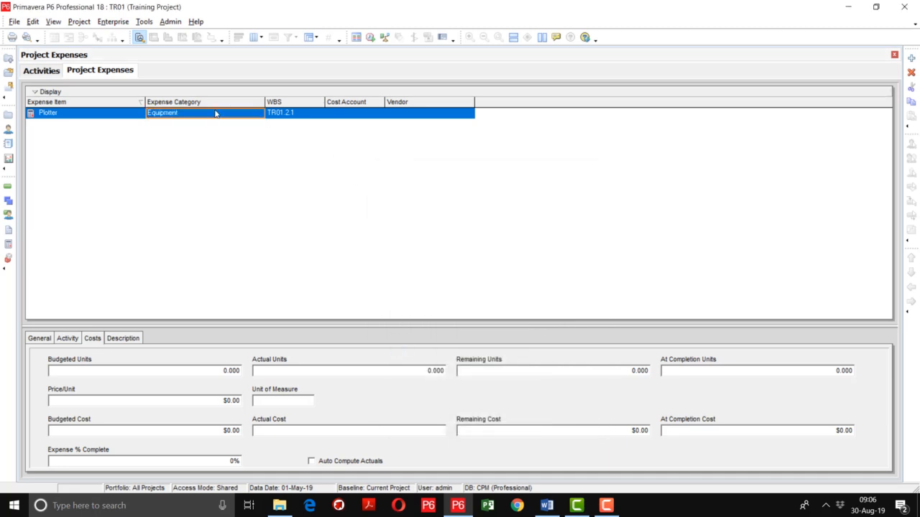
# Step: Widen the WBS and Cost Account columns and assign the Miscellaneous cost account to the Plotter item
pyautogui.click(277, 114)
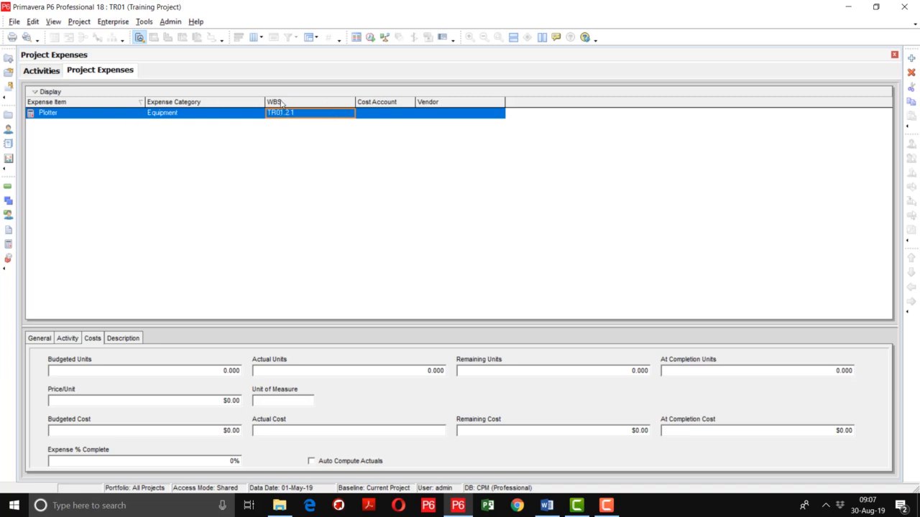
pyautogui.moveTo(416, 106); pyautogui.dragTo(437, 109)
pyautogui.click(430, 116)
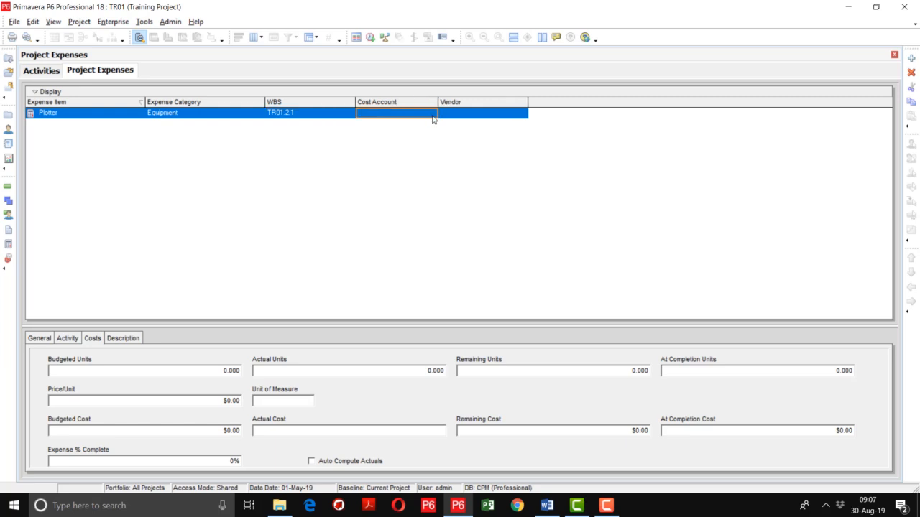
pyautogui.doubleClick(432, 116)
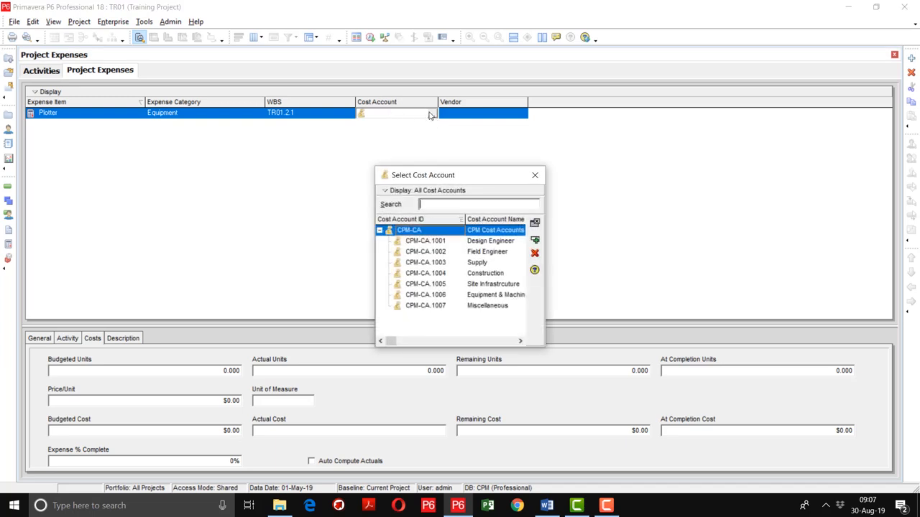
pyautogui.moveTo(542, 350); pyautogui.dragTo(685, 392)
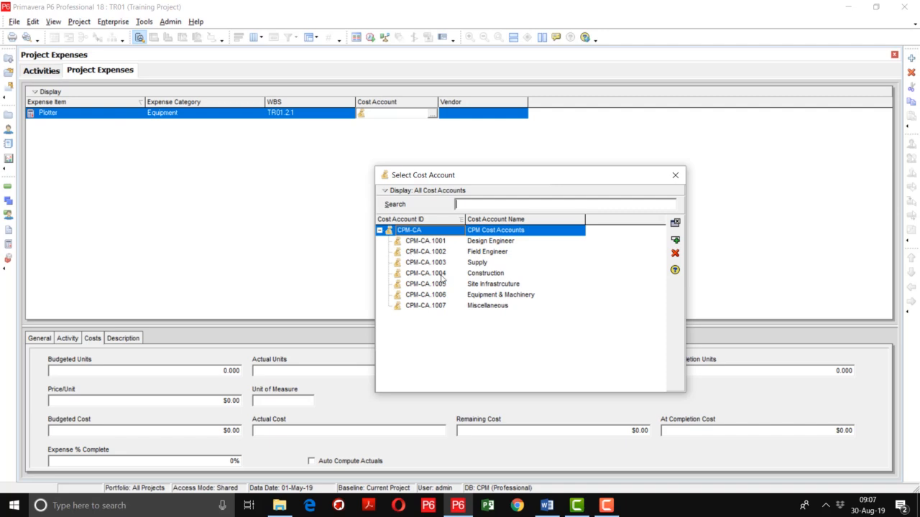
pyautogui.doubleClick(485, 306)
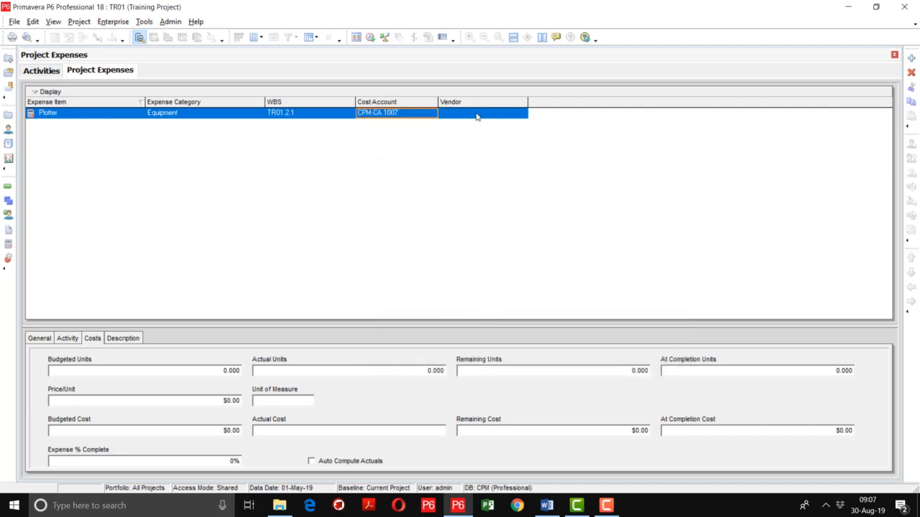
# Step: Set the vendor of the Plotter expense item to Konika Minolta
pyautogui.click(522, 113)
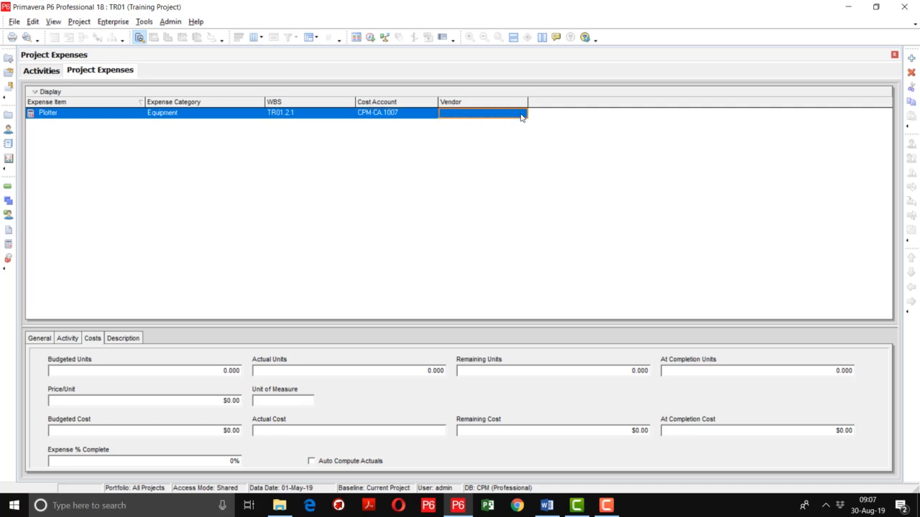
pyautogui.click(516, 113)
pyautogui.write('K')
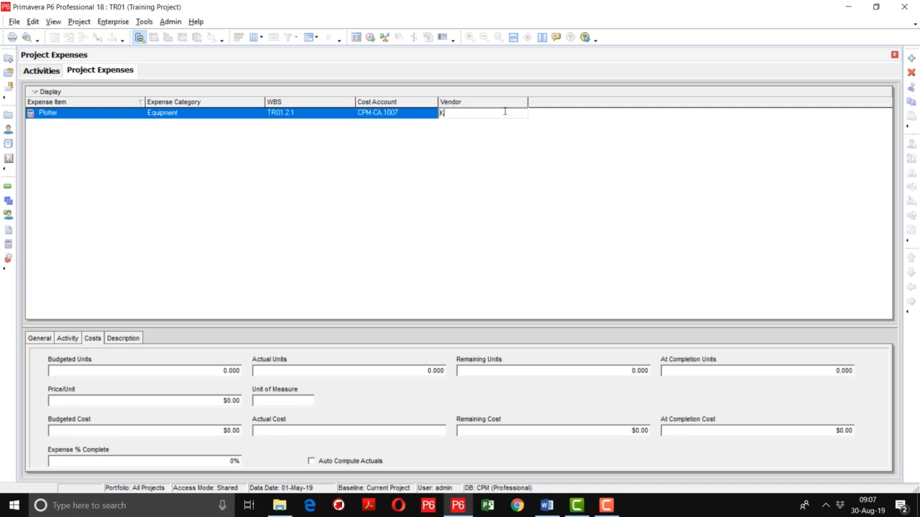
pyautogui.write('onika Minolta')
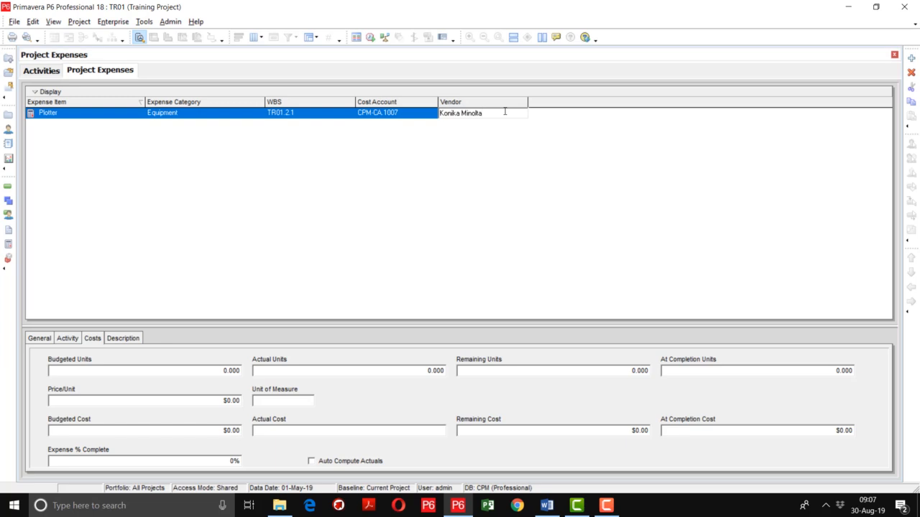
pyautogui.press('Return')
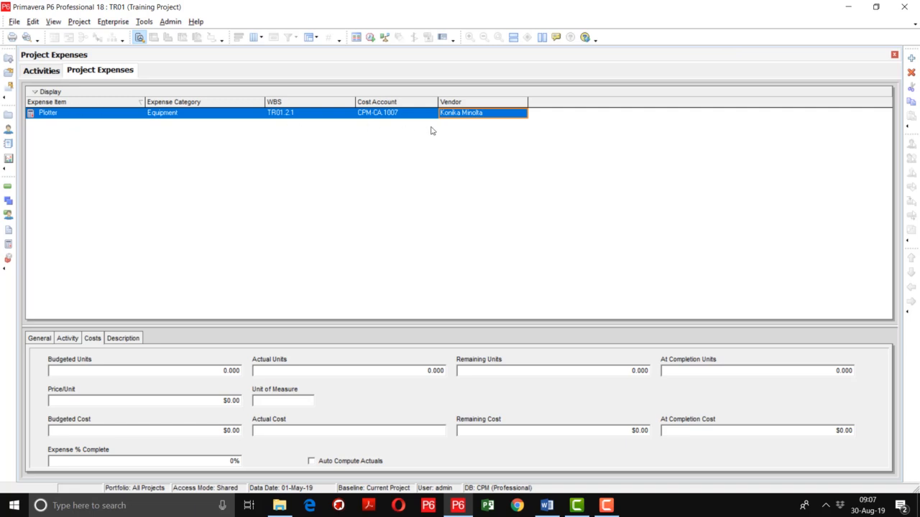
# Step: Add the Budgeted Cost and Accrual Type columns after Vendor in the expense table and widen both
pyautogui.rightClick(536, 106)
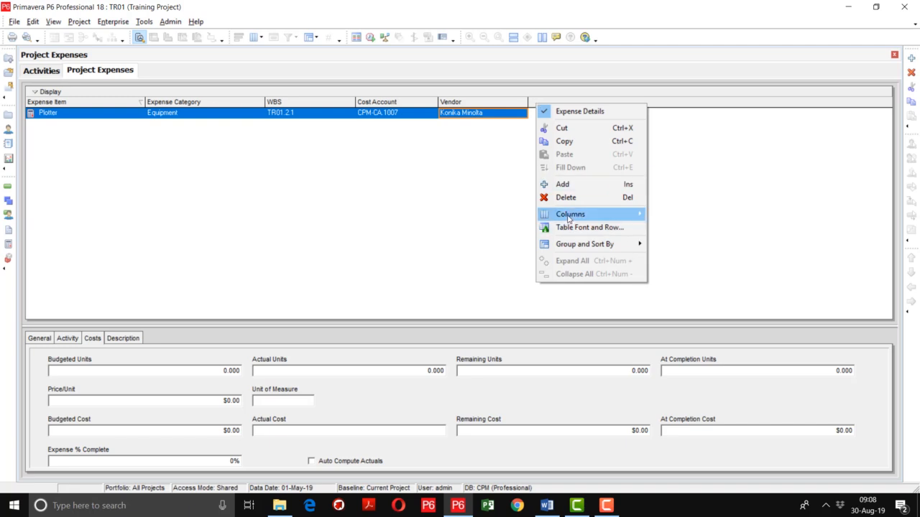
pyautogui.moveTo(568, 216)
pyautogui.click(675, 254)
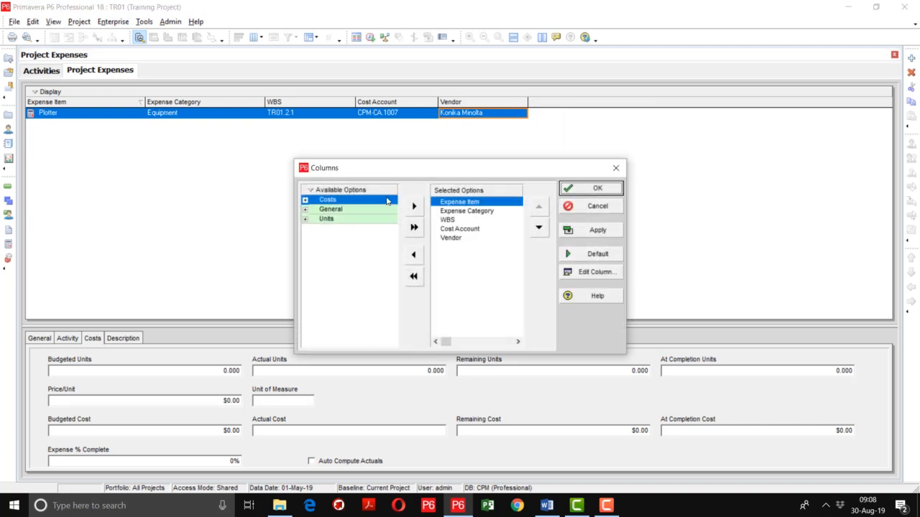
pyautogui.click(305, 200)
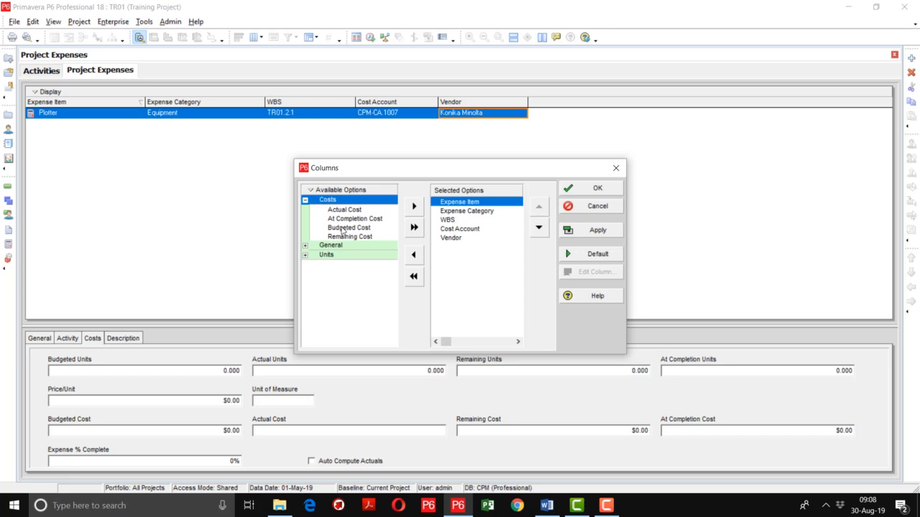
pyautogui.click(457, 238)
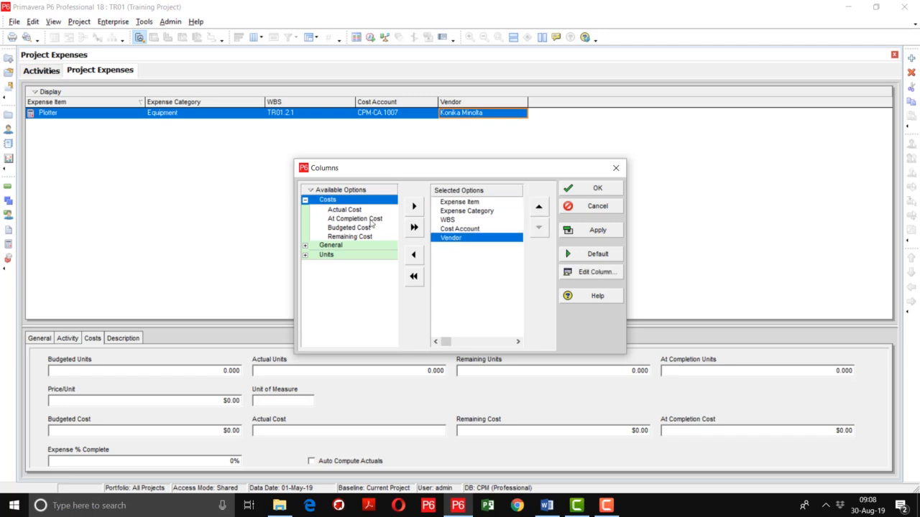
pyautogui.click(358, 228)
pyautogui.doubleClick(357, 228)
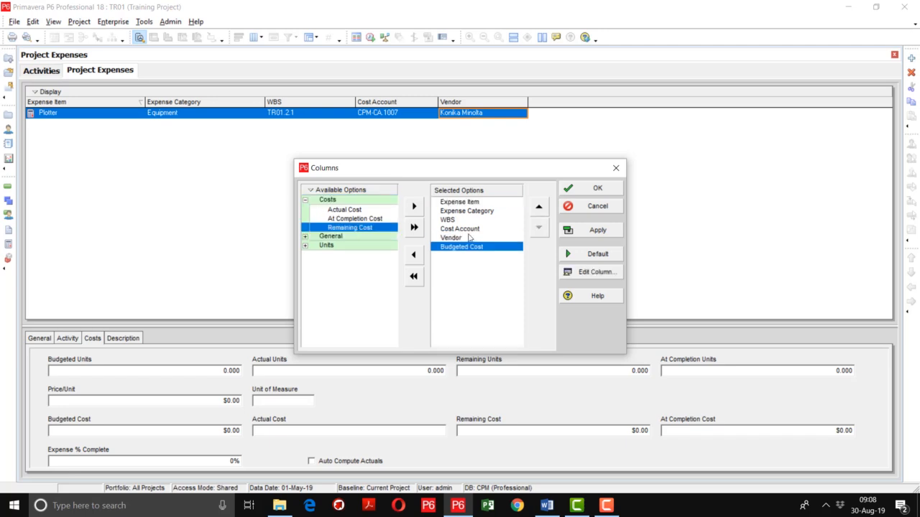
pyautogui.click(305, 237)
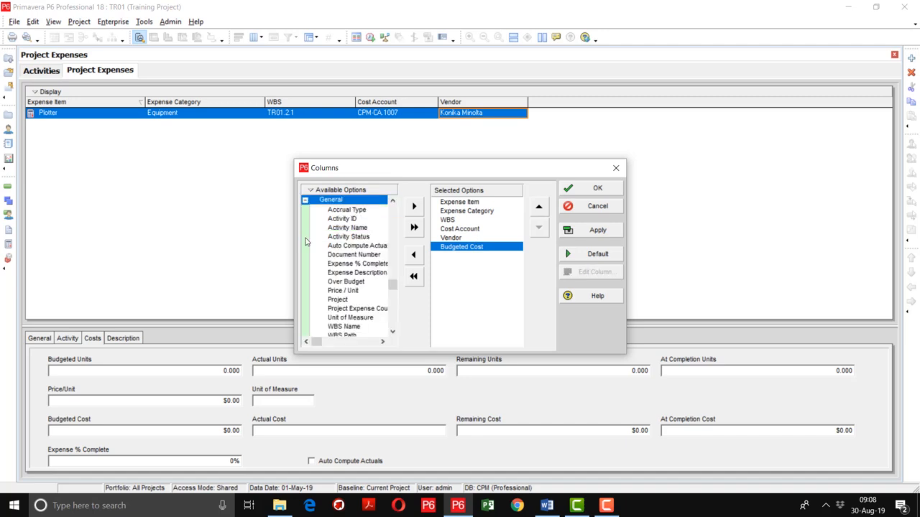
pyautogui.doubleClick(346, 210)
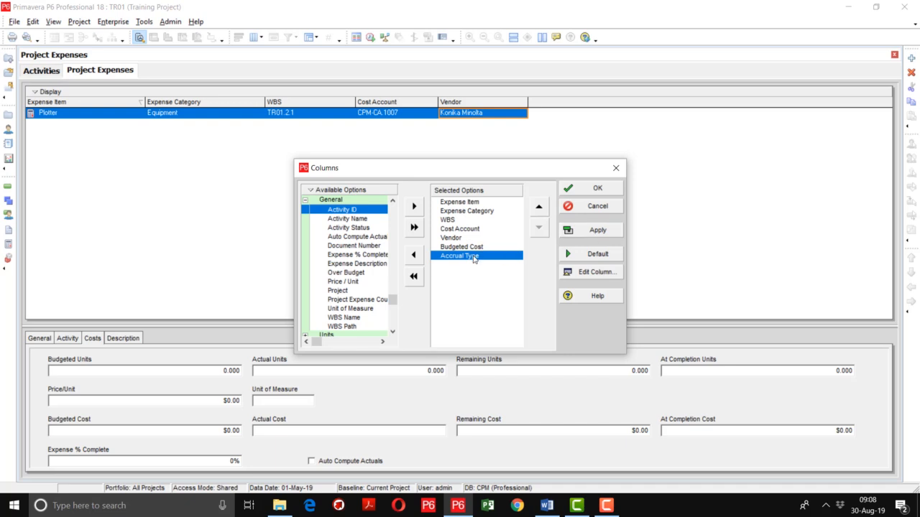
pyautogui.click(596, 231)
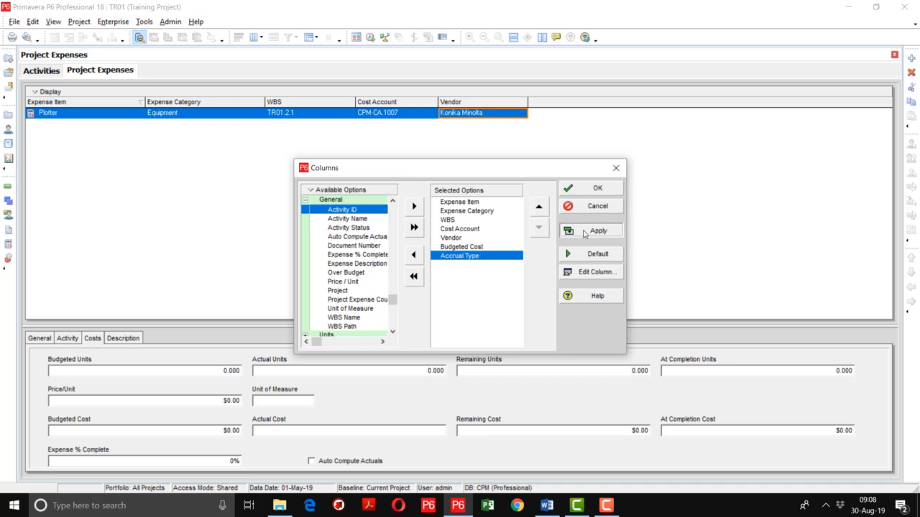
pyautogui.click(590, 188)
pyautogui.moveTo(600, 105); pyautogui.dragTo(671, 104)
pyautogui.moveTo(564, 102); pyautogui.dragTo(613, 110)
# Step: Set the Plotter item's budgeted cost to $5,000 and its accrual type to Uniform over Activity
pyautogui.click(602, 113)
pyautogui.click(596, 115)
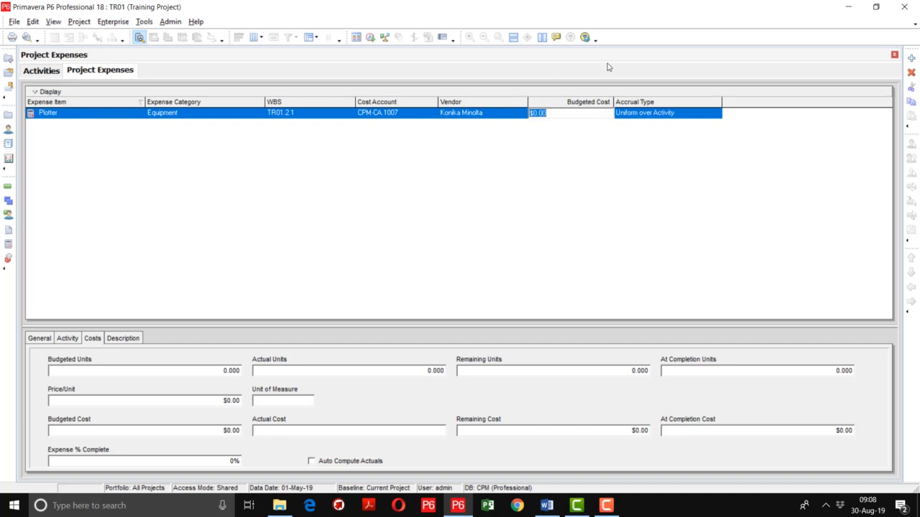
pyautogui.write('5000')
pyautogui.press('Return')
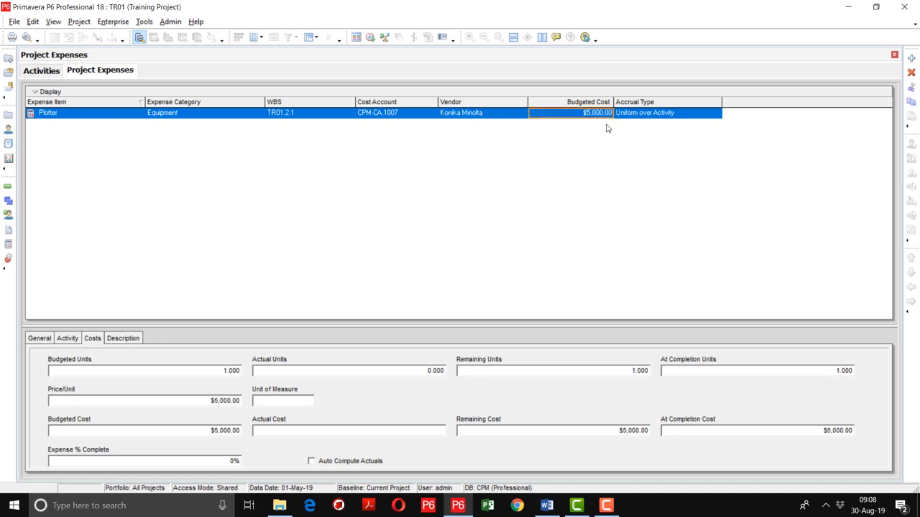
pyautogui.click(704, 117)
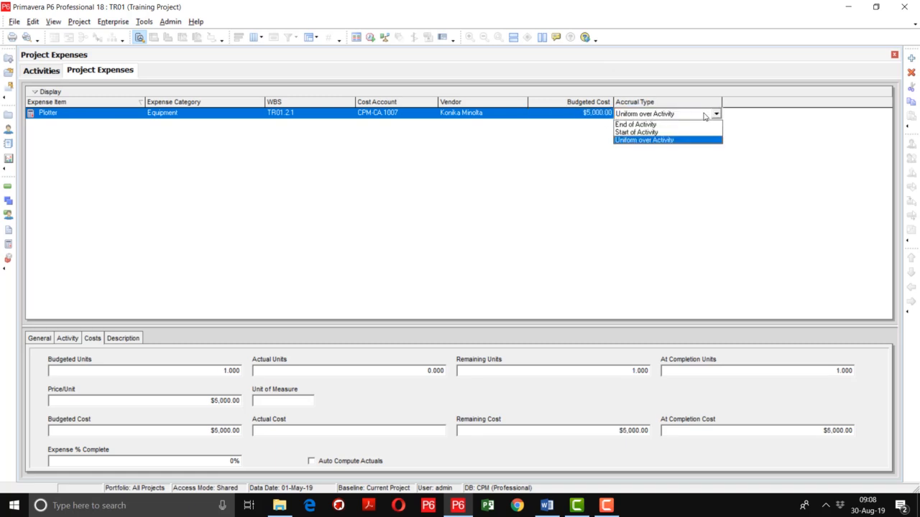
pyautogui.click(669, 141)
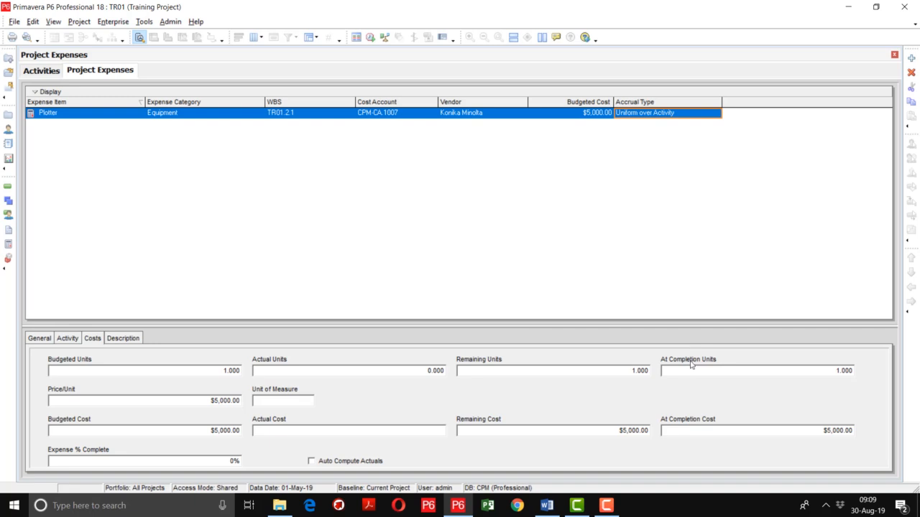
# Step: Rename the Plotter expense item to Plotter-123 and enter BK1234 as its document number
pyautogui.click(40, 339)
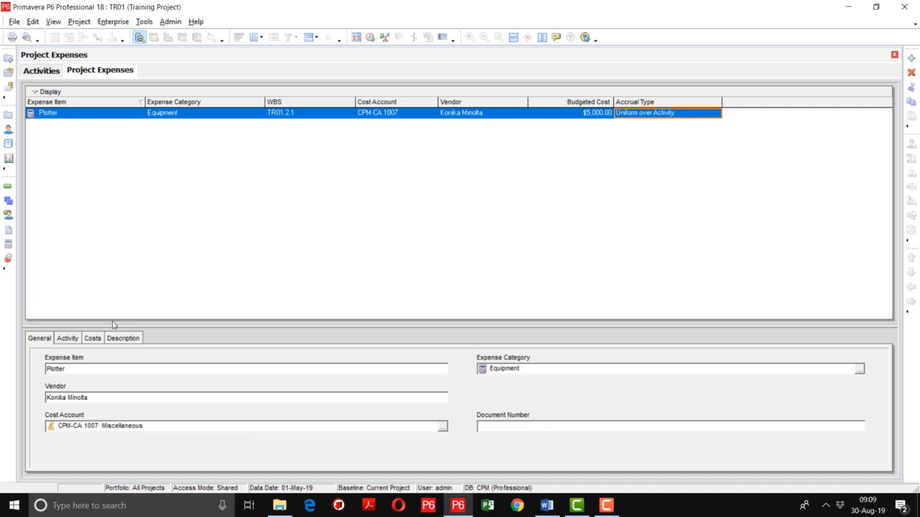
pyautogui.click(95, 369)
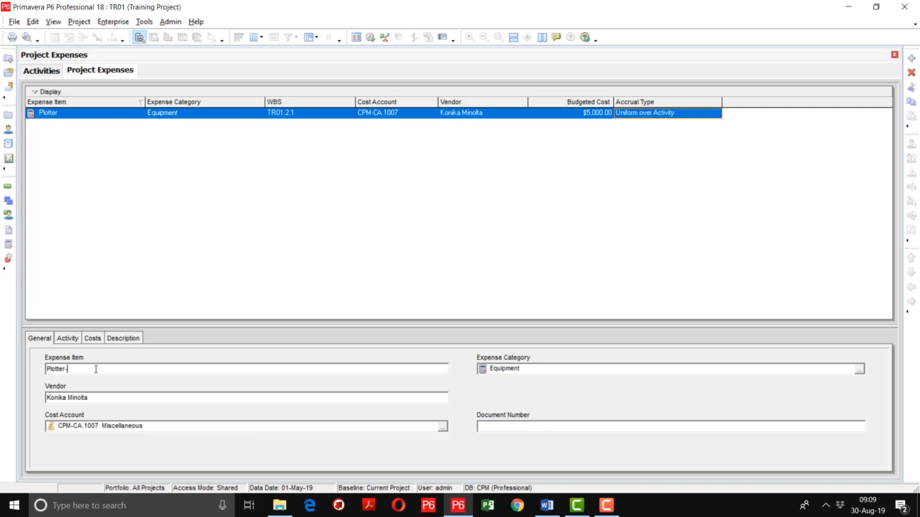
pyautogui.click(859, 370)
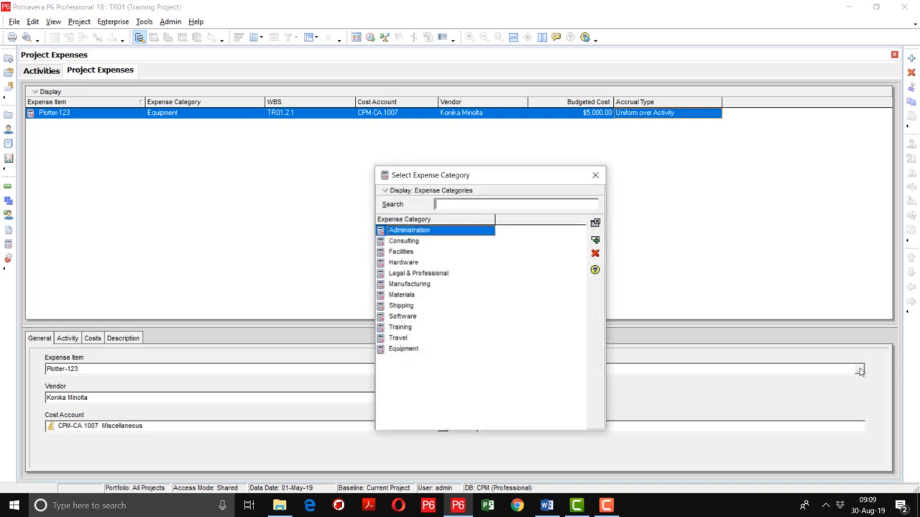
pyautogui.click(596, 175)
pyautogui.moveTo(87, 398); pyautogui.dragTo(15, 393)
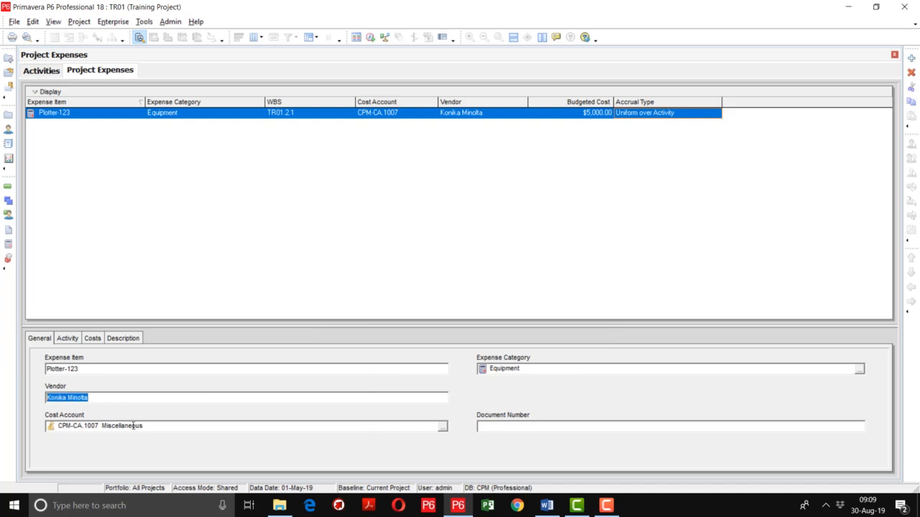
pyautogui.click(587, 428)
pyautogui.write('BK1234')
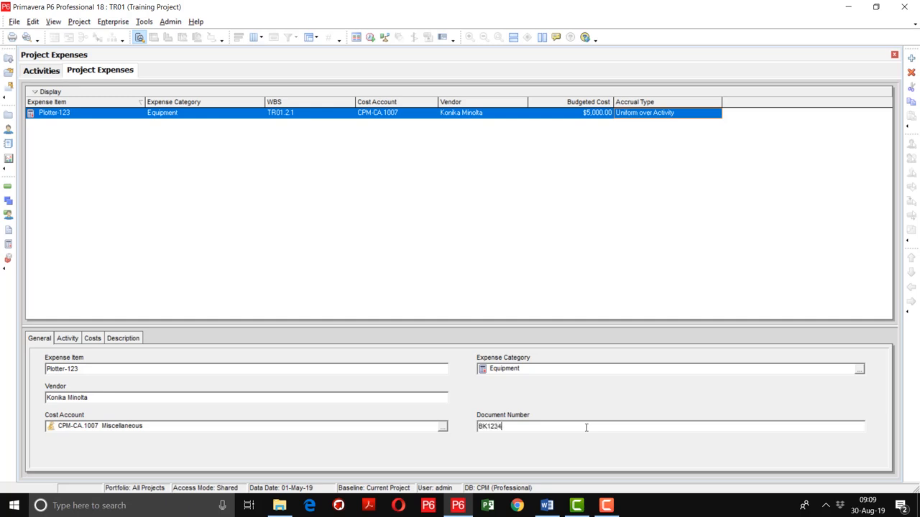
# Step: Review the Plotter-123 expense's activity details, including the selectable activities, WBS, accrual type options and primary resource
pyautogui.click(68, 340)
pyautogui.click(91, 368)
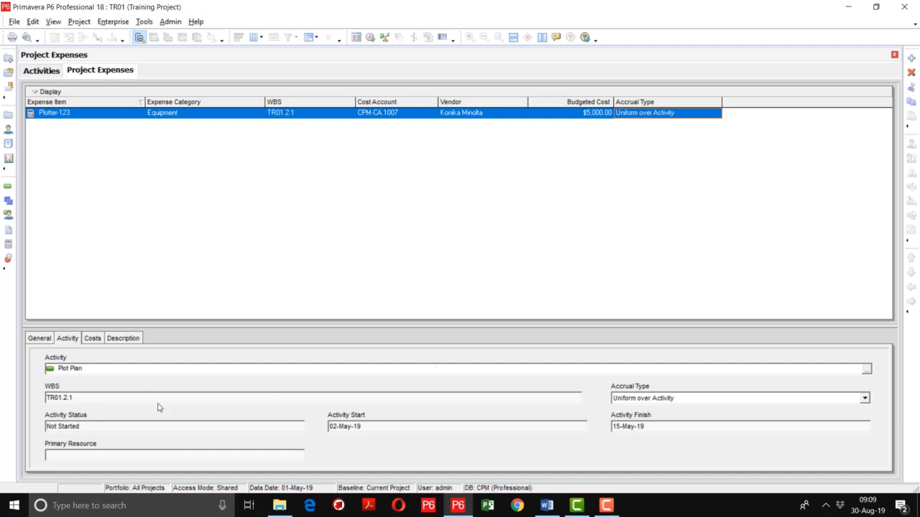
pyautogui.click(866, 370)
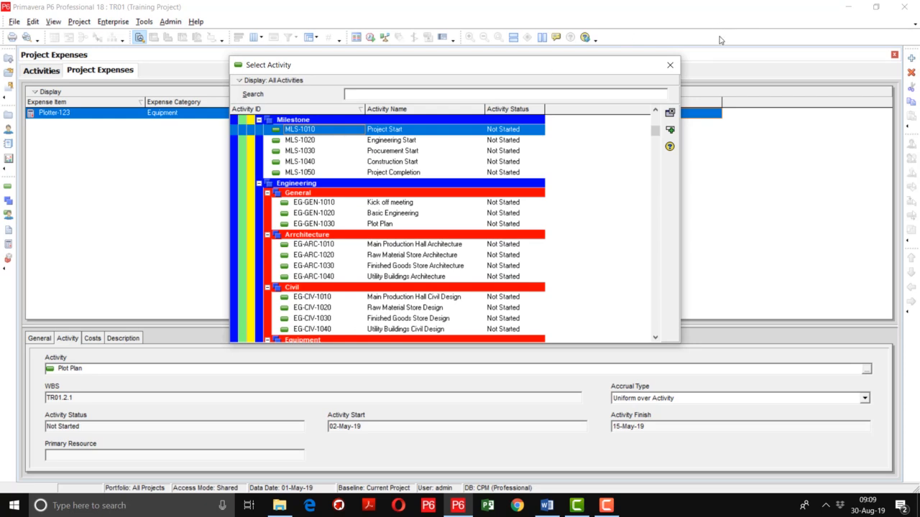
pyautogui.click(670, 65)
pyautogui.click(83, 401)
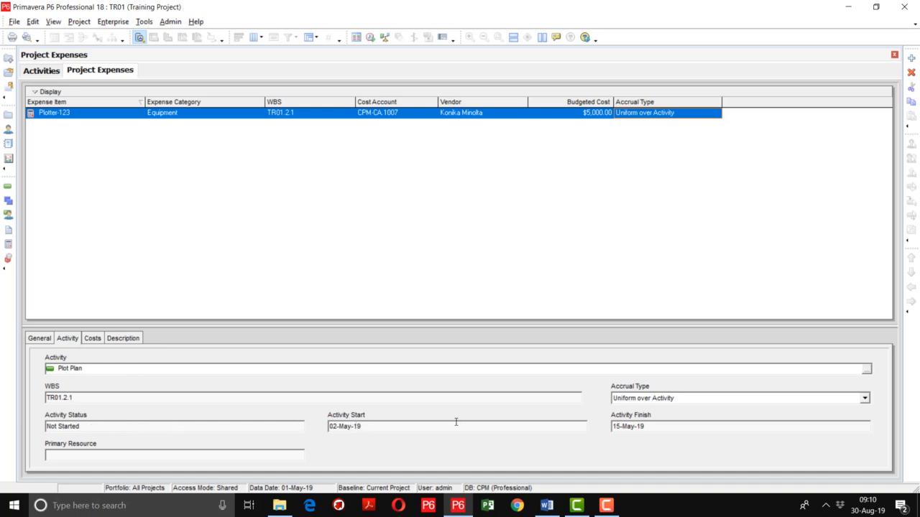
pyautogui.click(864, 399)
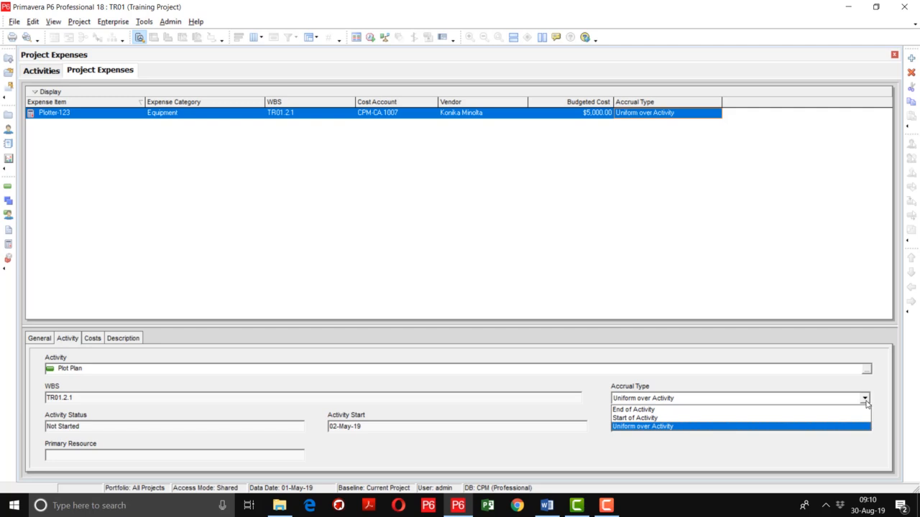
pyautogui.click(665, 428)
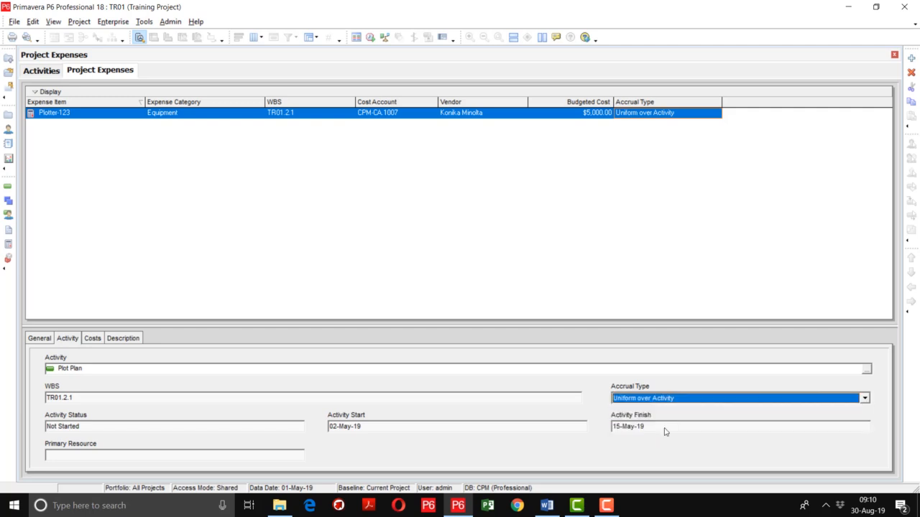
pyautogui.click(119, 455)
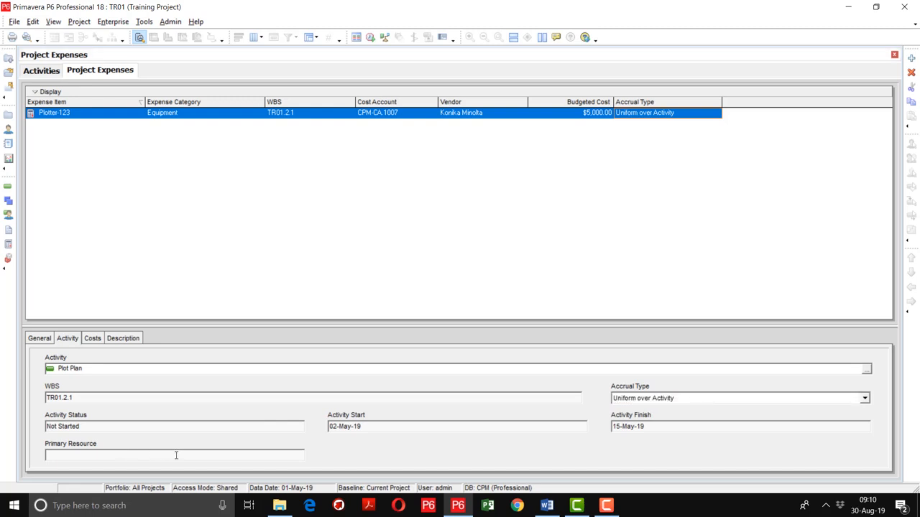
# Step: Set the budgeted units of the Plotter-123 expense to 3 in its cost details
pyautogui.click(95, 341)
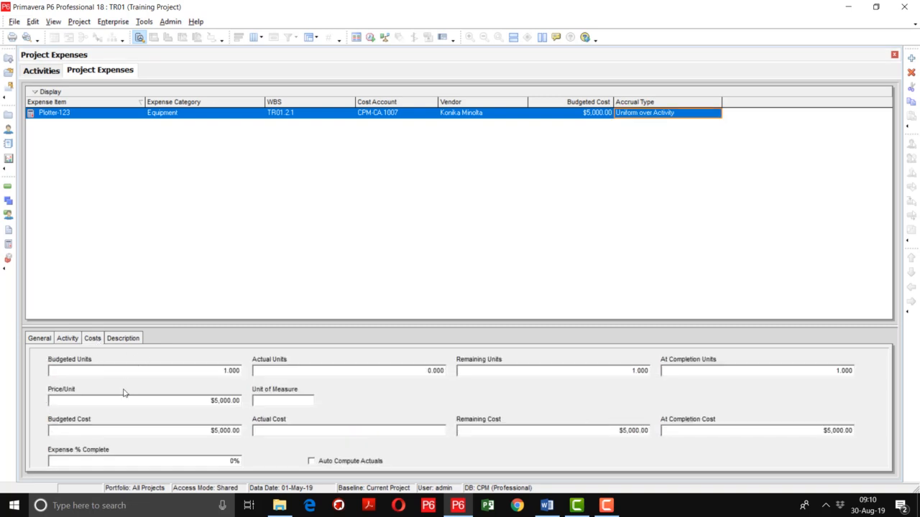
pyautogui.click(148, 370)
pyautogui.moveTo(166, 375); pyautogui.dragTo(26, 379)
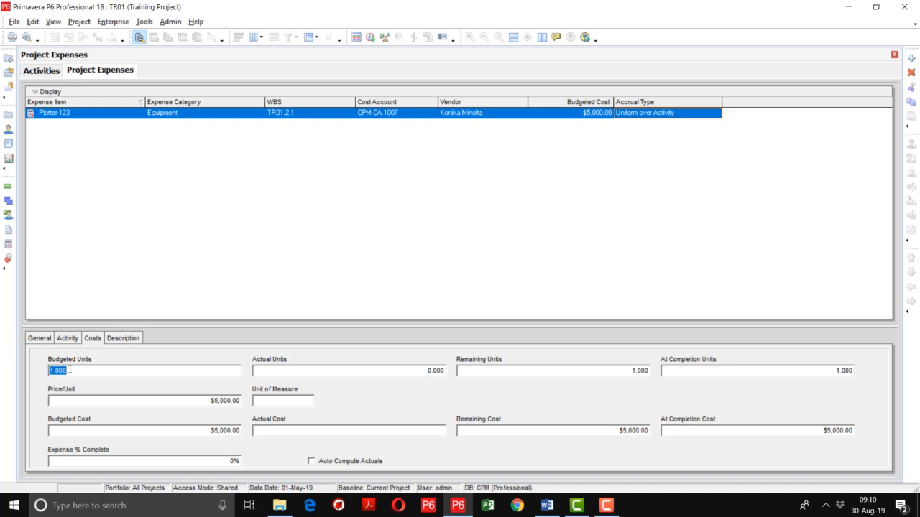
pyautogui.click(70, 370)
pyautogui.doubleClick(70, 370)
pyautogui.write('3')
pyautogui.click(106, 400)
# Step: Return the budgeted units of the Plotter-123 expense to 1
pyautogui.click(104, 372)
pyautogui.moveTo(104, 375); pyautogui.dragTo(22, 373)
pyautogui.write('1')
pyautogui.press('Return')
# Step: Examine the Plotter-123 expense's price per unit, budgeted cost and percent complete, enlarging the details area
pyautogui.click(163, 401)
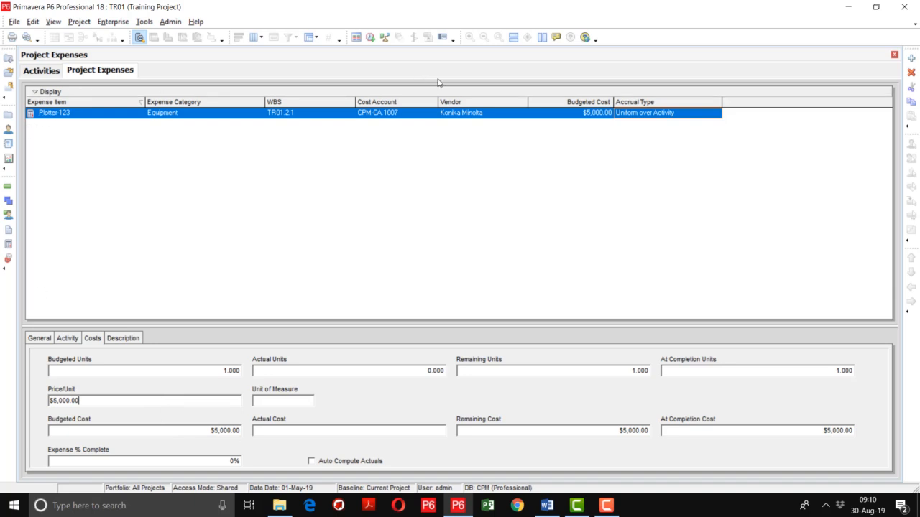
pyautogui.click(588, 113)
pyautogui.click(158, 401)
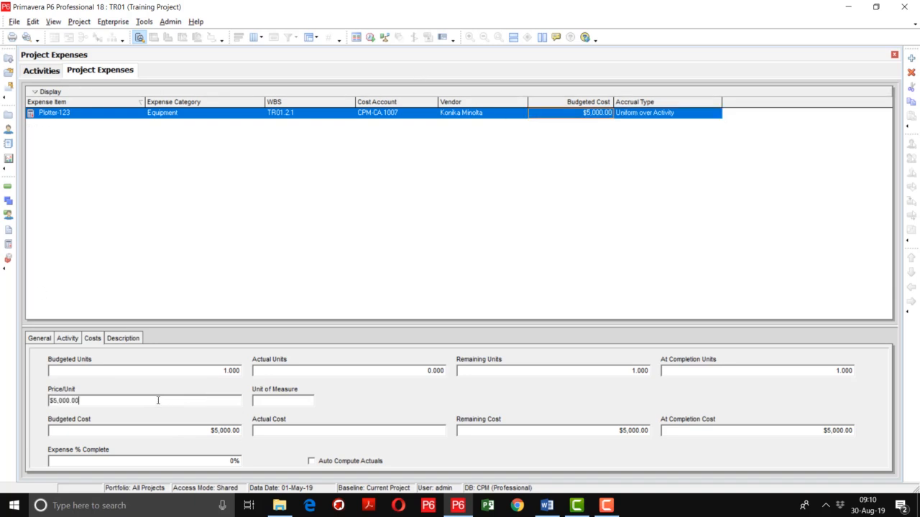
pyautogui.click(162, 430)
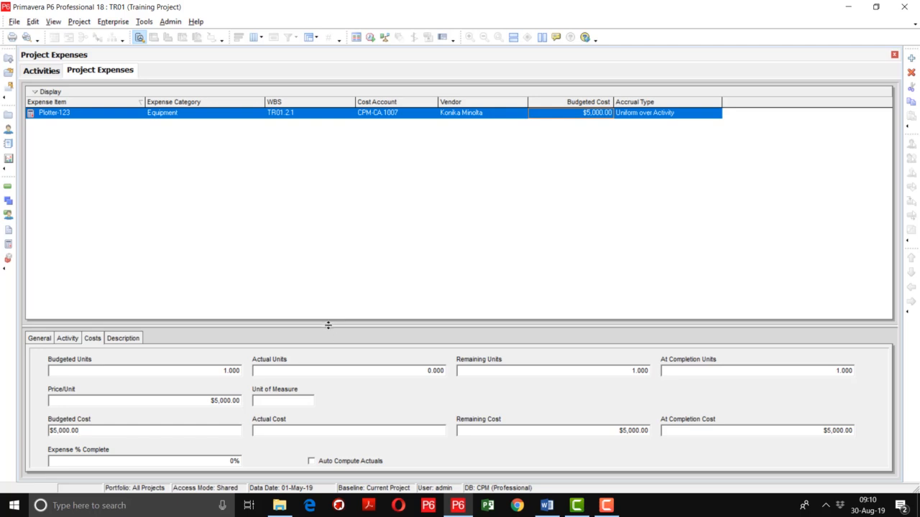
pyautogui.moveTo(329, 325); pyautogui.dragTo(328, 292)
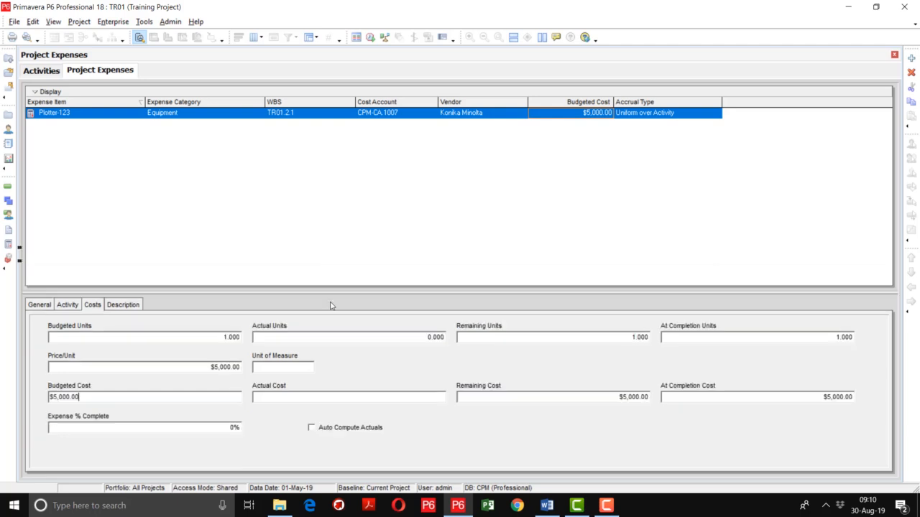
pyautogui.click(84, 430)
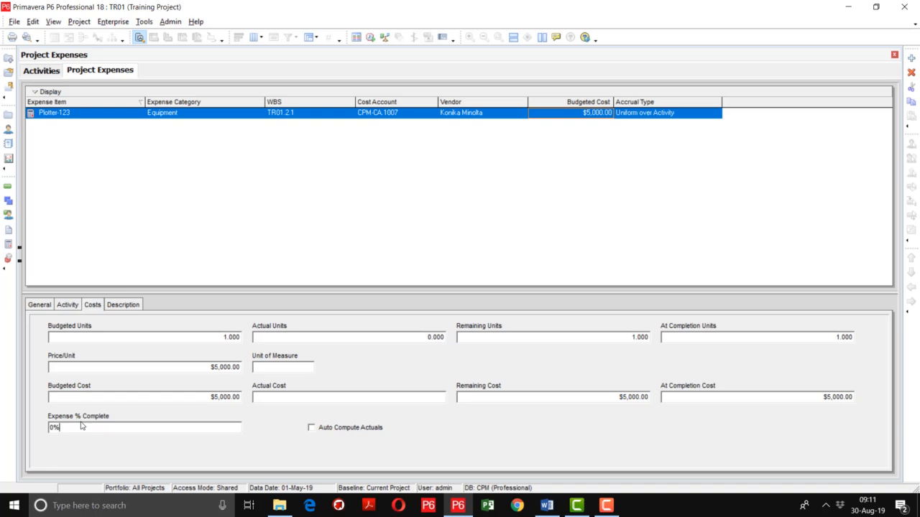
# Step: Enter the Plotter-123 expense description "This plotter will be used for the printing of IFC Drawings" in 12-point Times New Roman
pyautogui.click(131, 304)
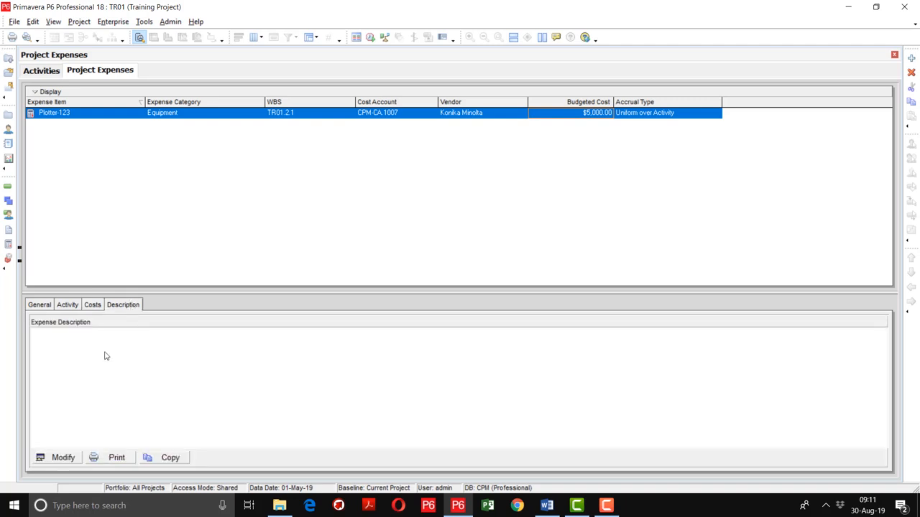
pyautogui.click(63, 458)
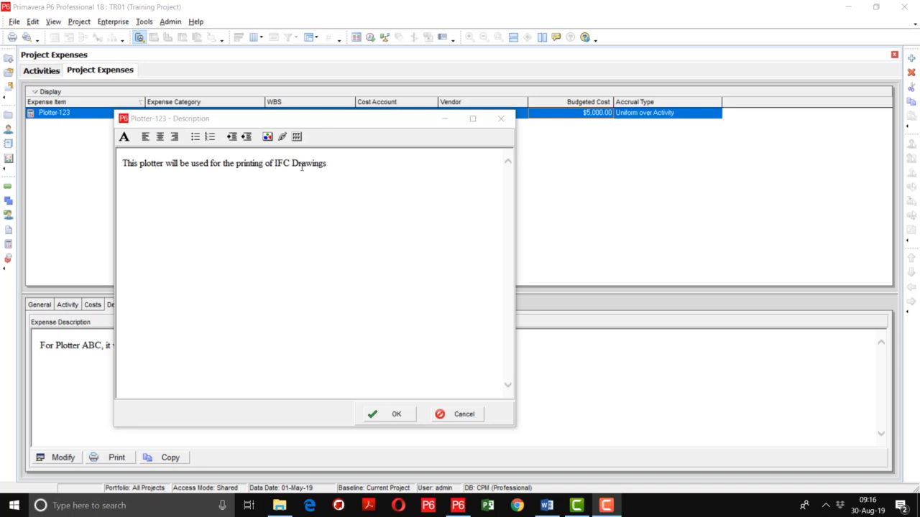
pyautogui.moveTo(336, 163); pyautogui.dragTo(112, 155)
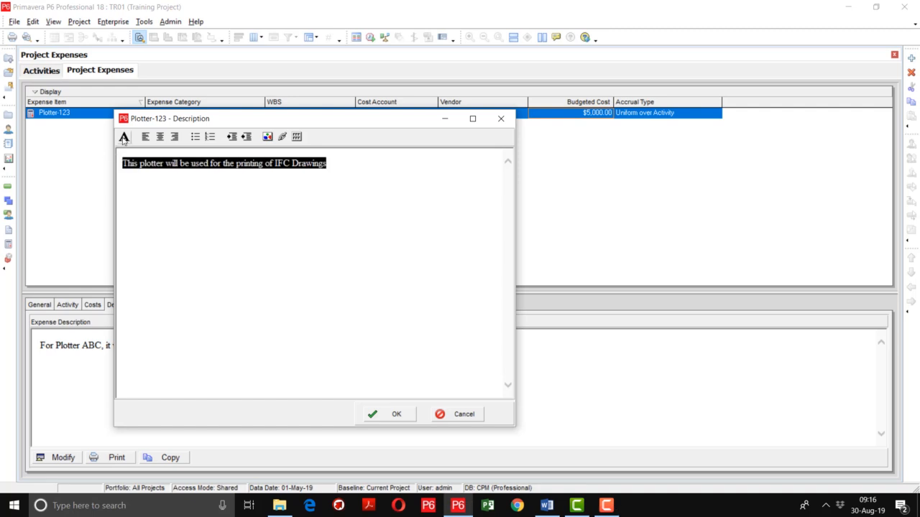
pyautogui.click(123, 138)
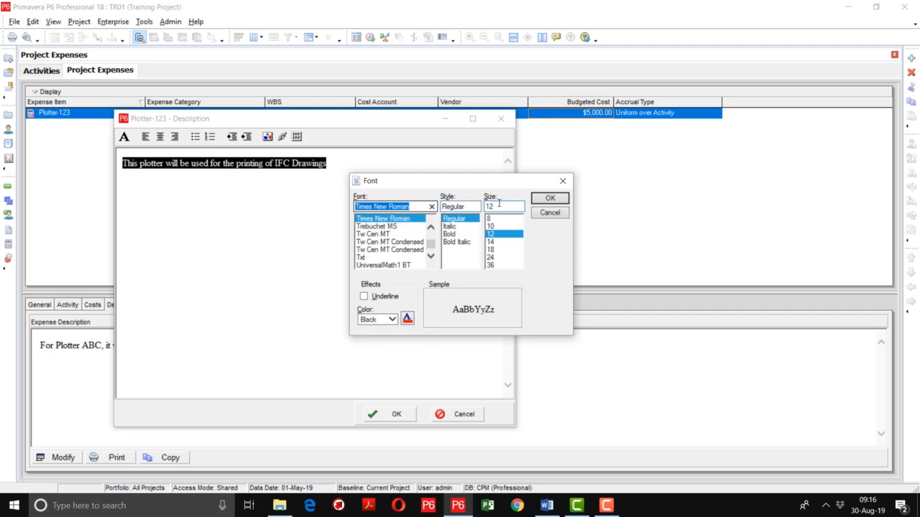
pyautogui.click(550, 213)
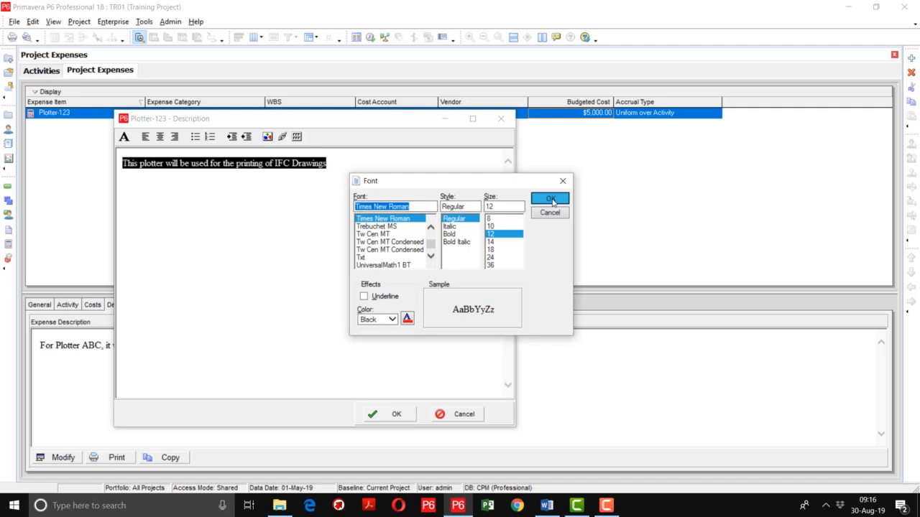
pyautogui.click(395, 413)
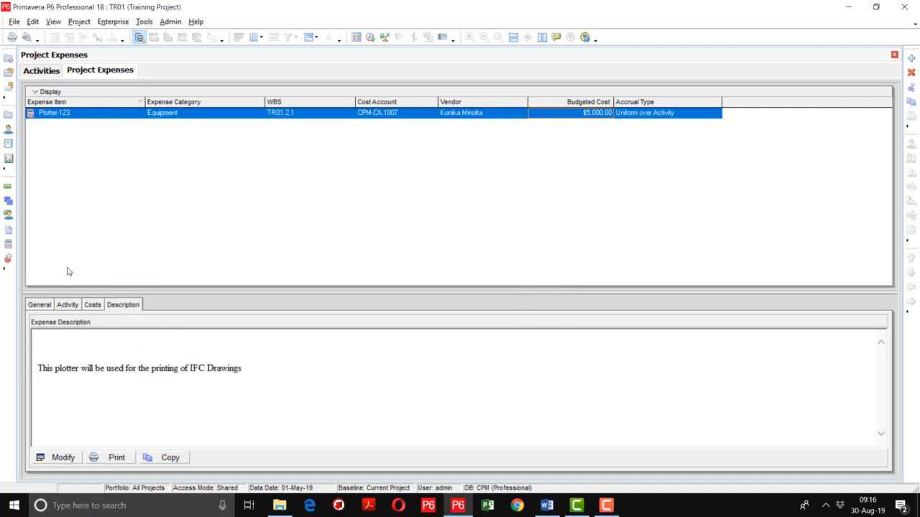
pyautogui.click(110, 458)
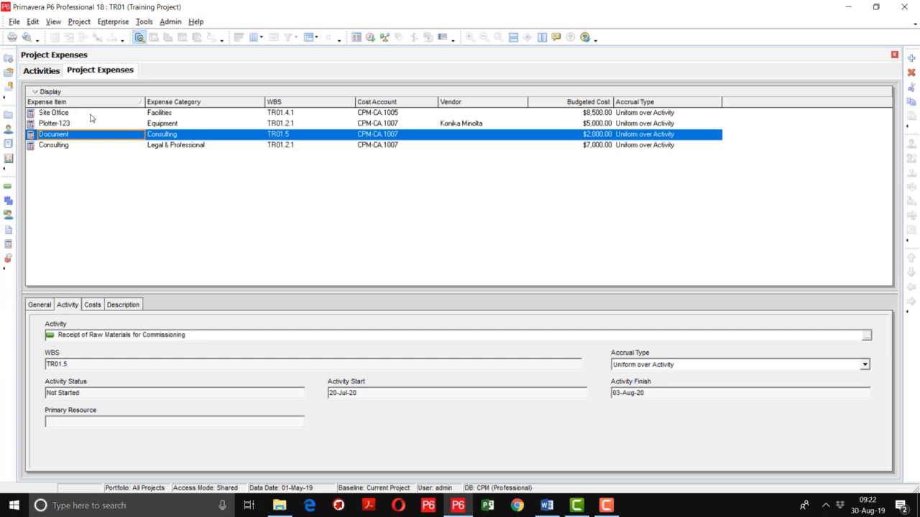
# Step: Review the activities assigned to the Site Office, Document and Consulting expenses
pyautogui.click(90, 115)
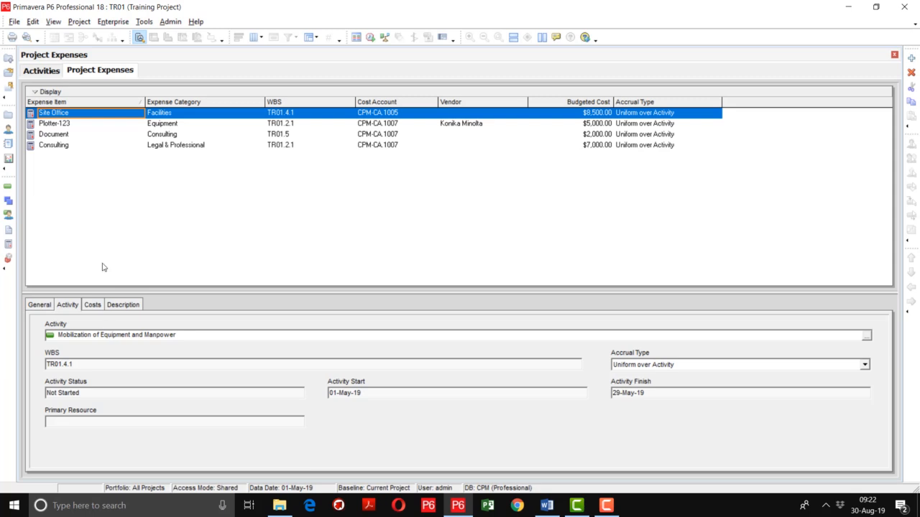
pyautogui.click(139, 135)
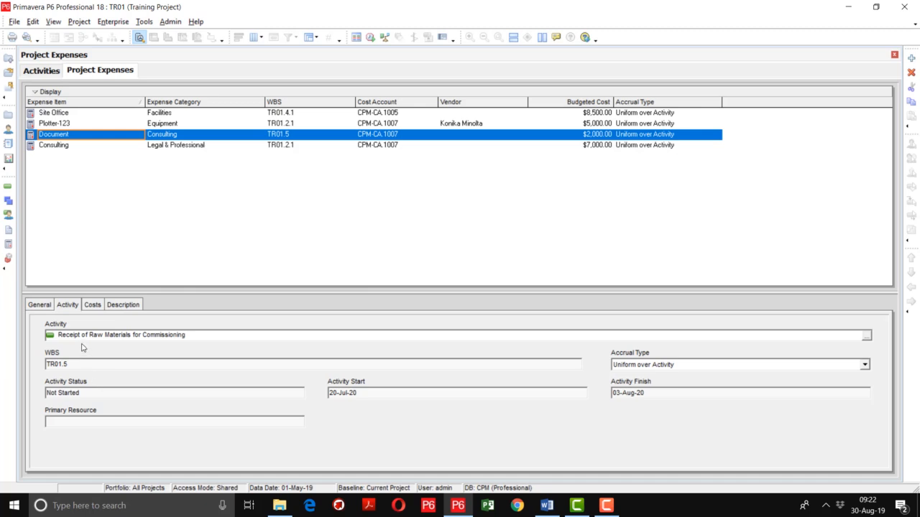
pyautogui.click(61, 149)
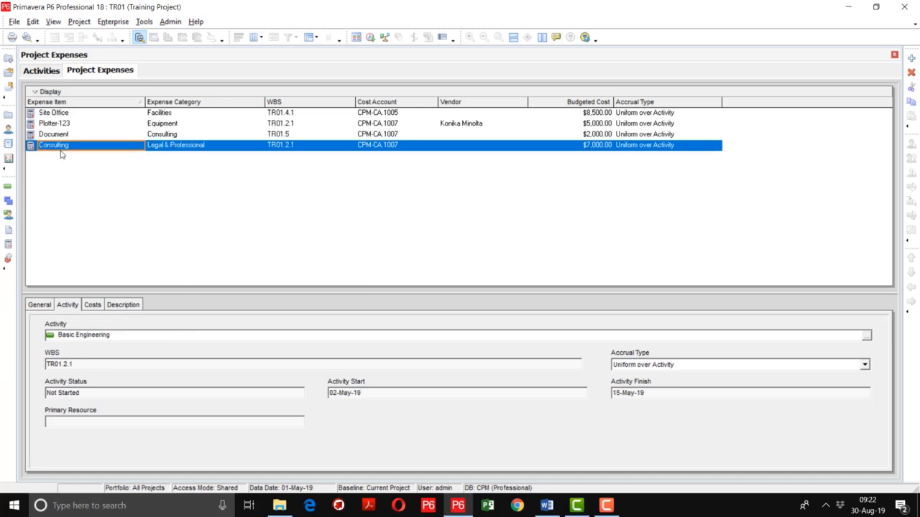